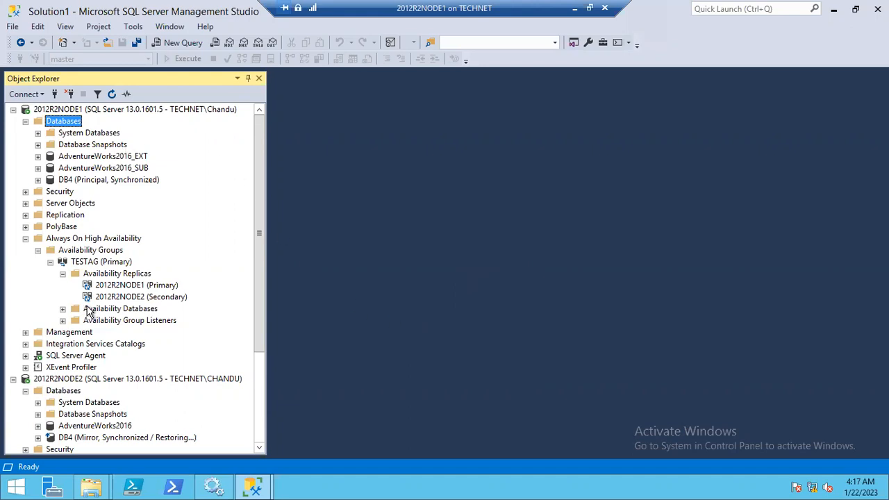
{"action": "left_click", "coordinate": [135, 286]}
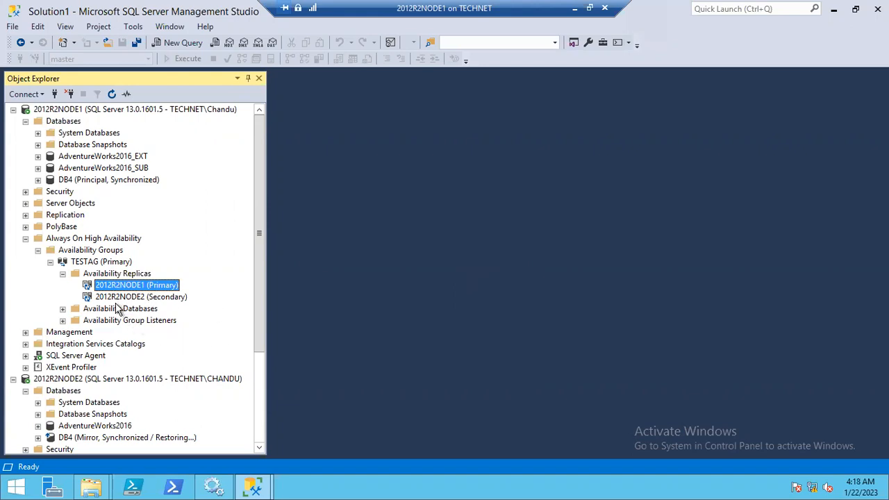
{"action": "left_click", "coordinate": [136, 298]}
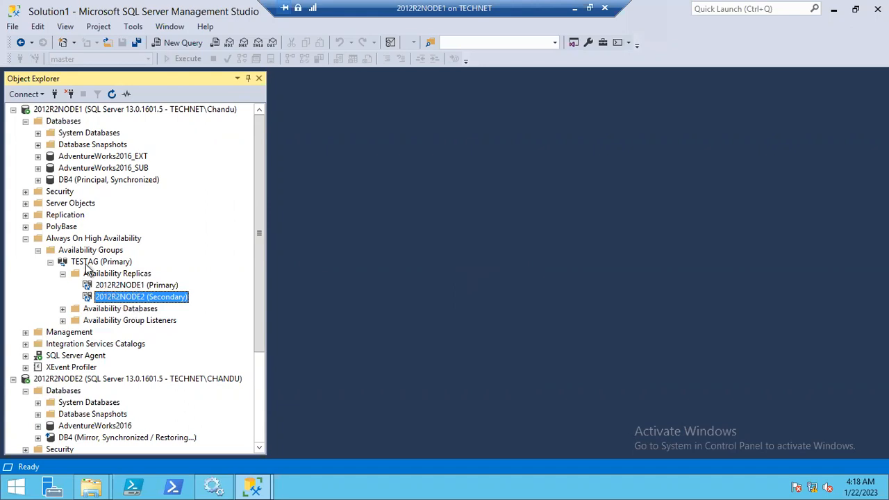
{"action": "left_click", "coordinate": [86, 265]}
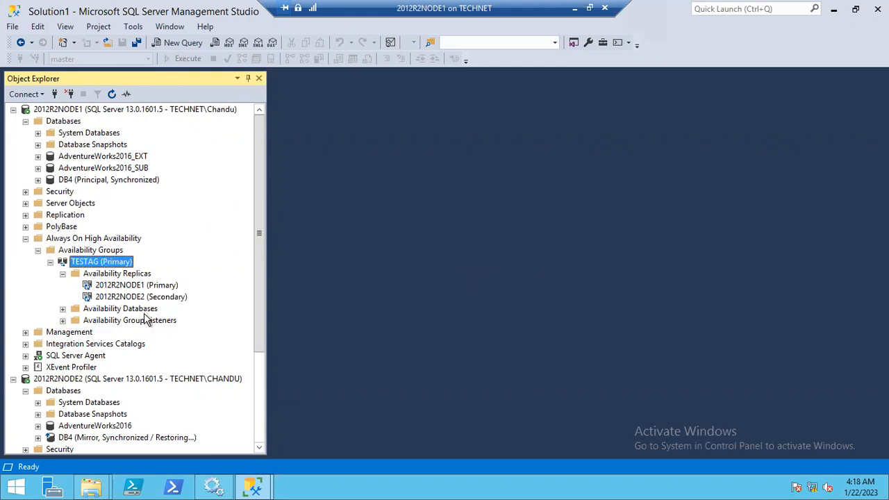
Create a new database named DB1 on 2012R2NODE1, keeping the default files and the Full recovery model
{"action": "right_click", "coordinate": [73, 122]}
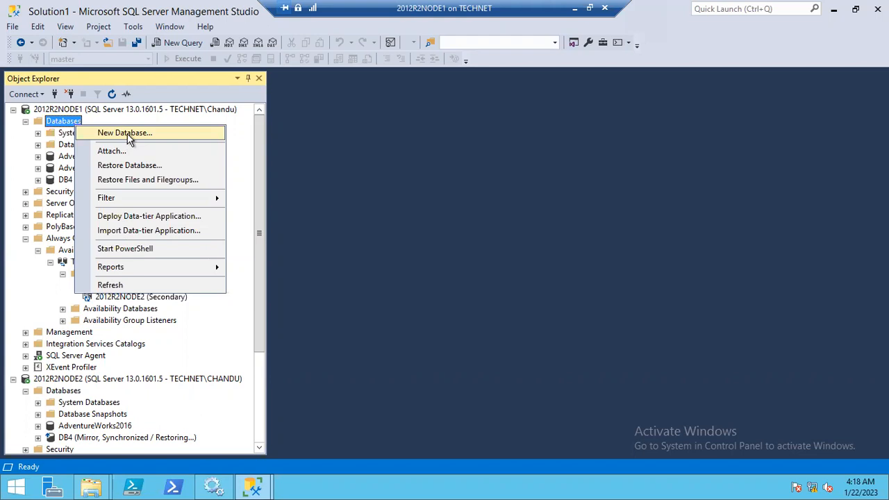
{"action": "left_click", "coordinate": [129, 138]}
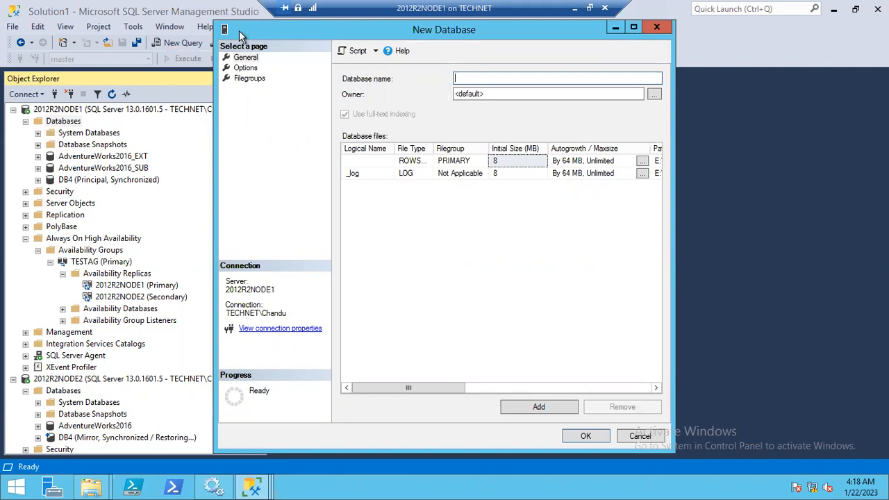
{"action": "left_click_drag", "start_coordinate": [238, 32], "coordinate": [240, 113]}
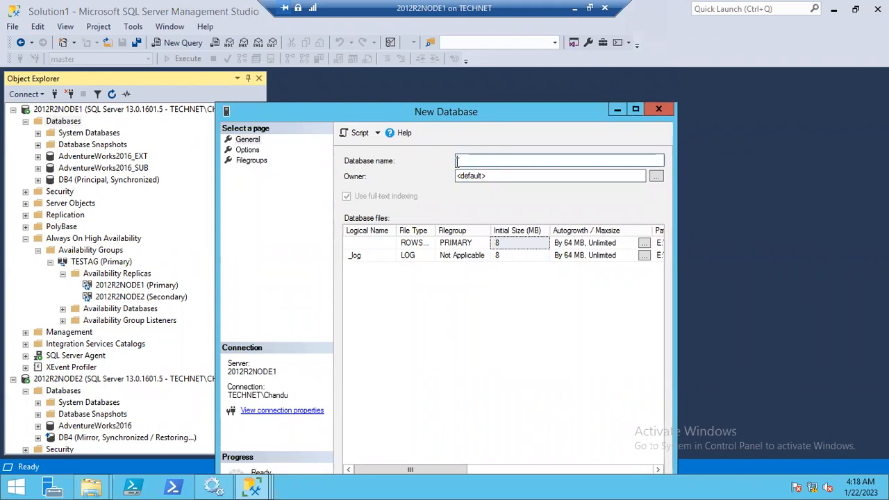
{"action": "type", "text": "DB1"}
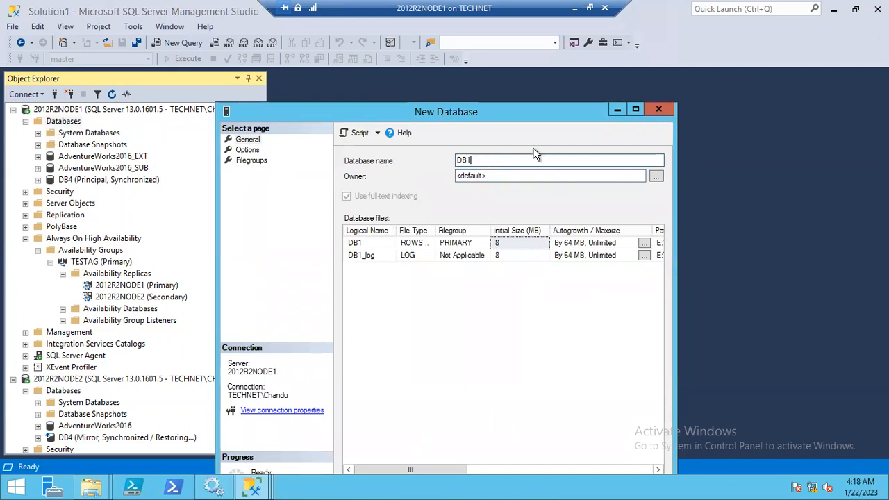
{"action": "left_click_drag", "start_coordinate": [485, 113], "coordinate": [490, 82]}
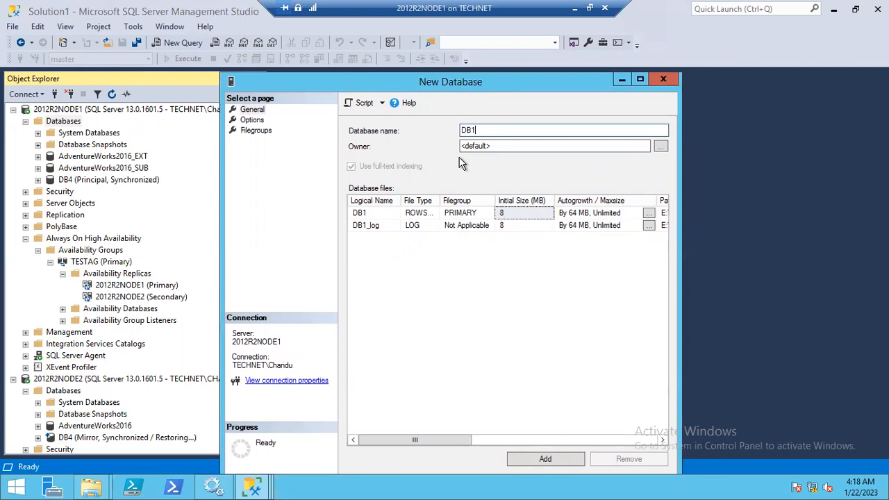
{"action": "left_click", "coordinate": [250, 121]}
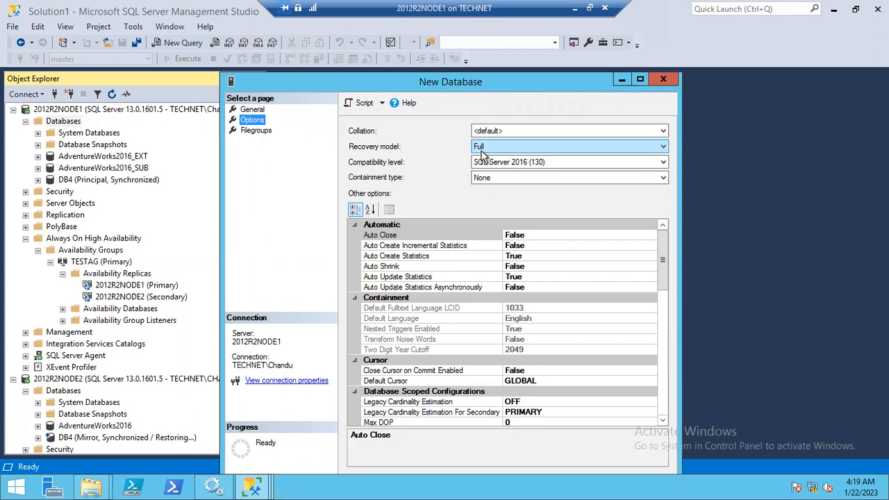
{"action": "left_click_drag", "start_coordinate": [361, 82], "coordinate": [284, 43]}
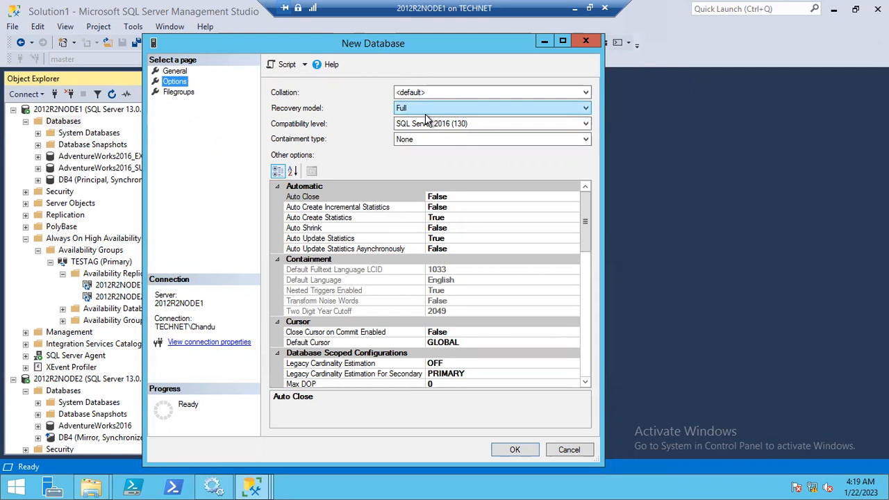
{"action": "left_click", "coordinate": [512, 450]}
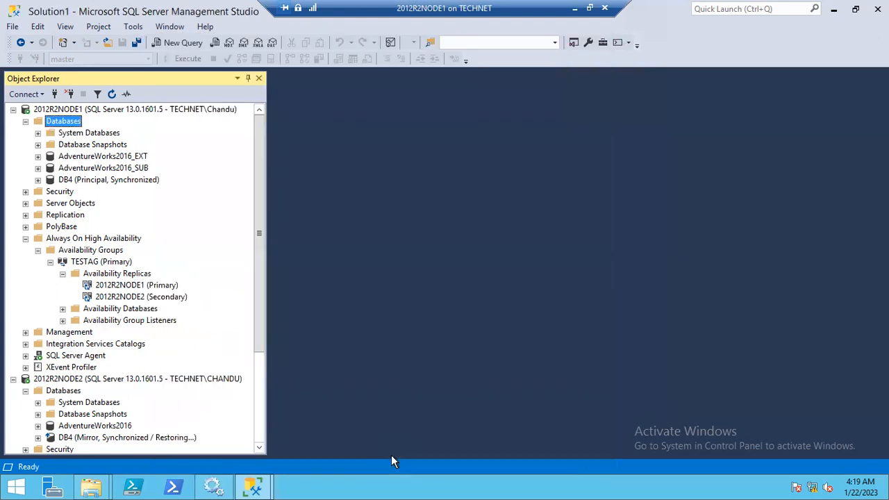
Start adding a database to the TESTAG availability group and proceed to the database selection page
{"action": "right_click", "coordinate": [95, 275]}
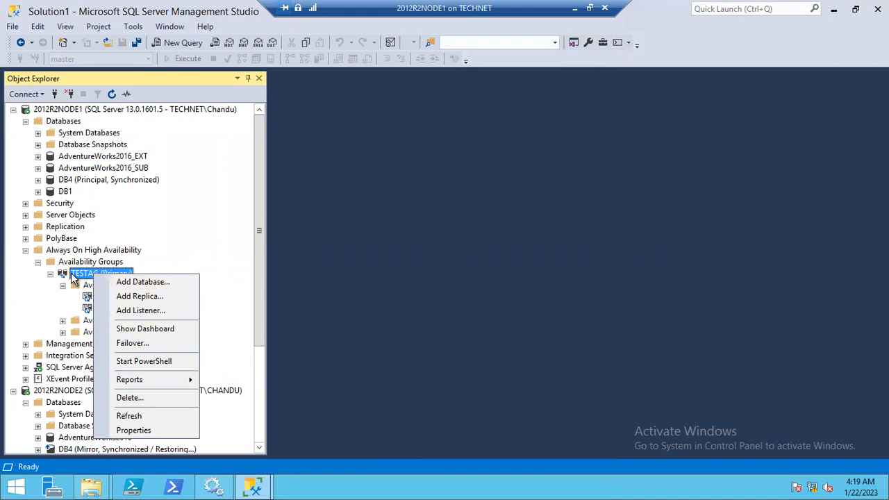
{"action": "left_click", "coordinate": [258, 251]}
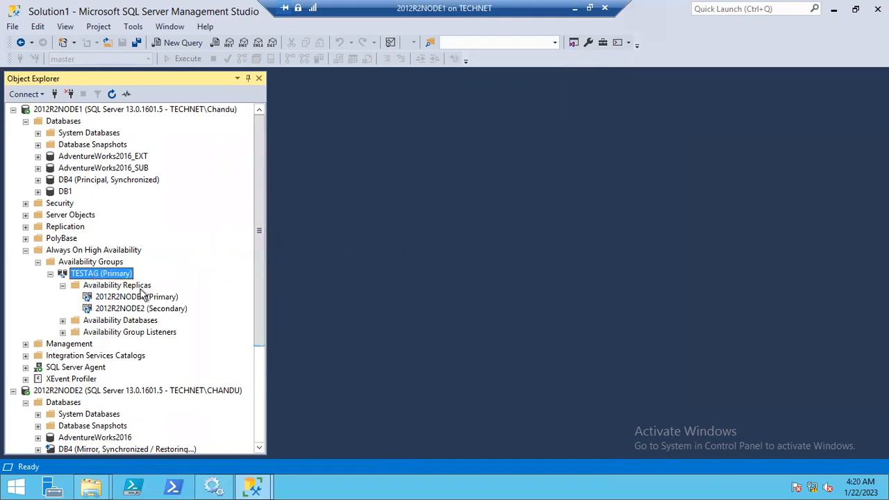
{"action": "right_click", "coordinate": [90, 275]}
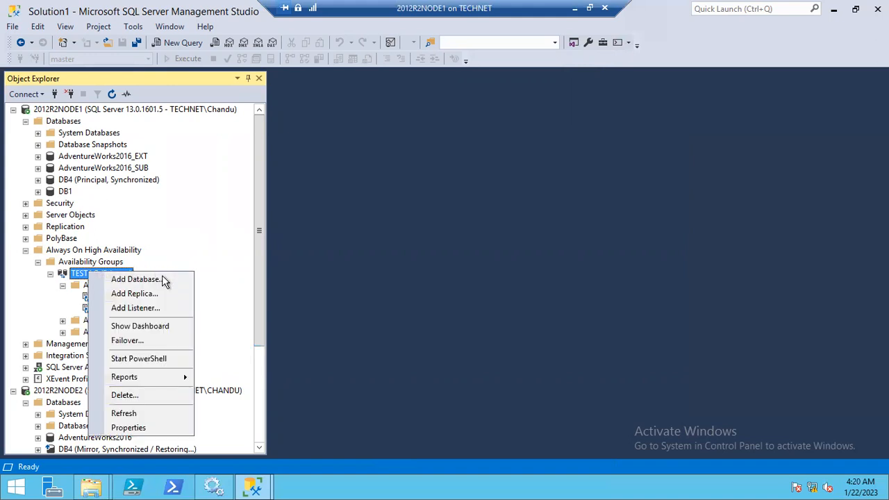
{"action": "left_click", "coordinate": [155, 279]}
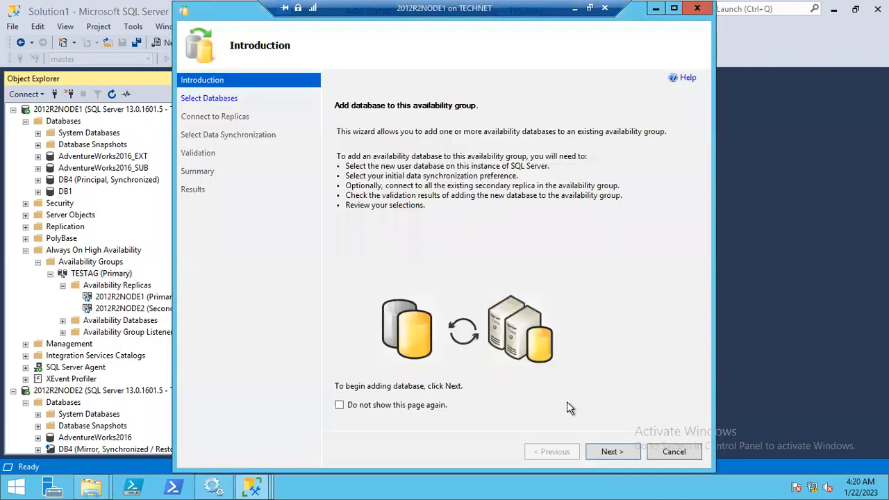
{"action": "left_click", "coordinate": [598, 452]}
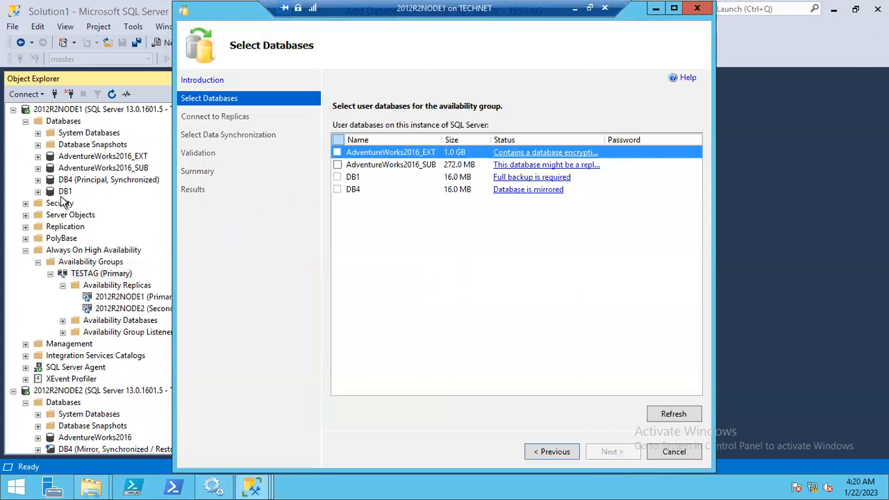
Check the prerequisite status details of DB1 in the database list, and close the message
{"action": "left_click", "coordinate": [351, 178]}
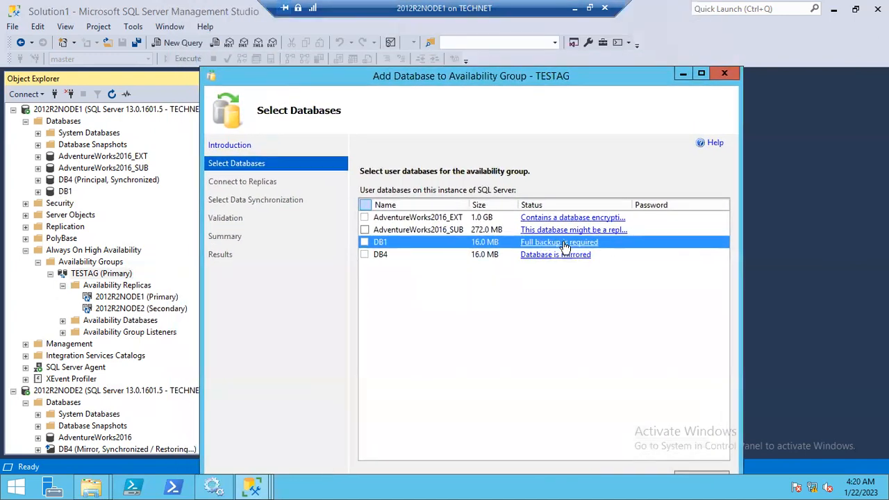
{"action": "left_click", "coordinate": [564, 243]}
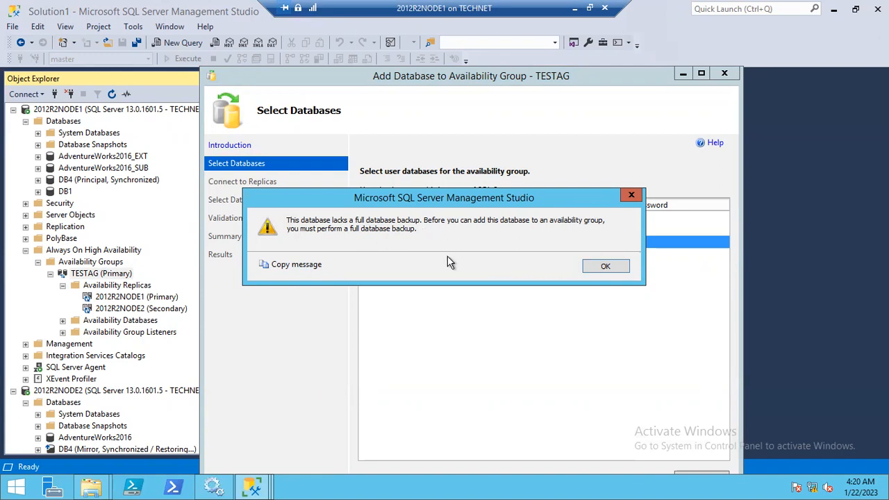
{"action": "left_click", "coordinate": [602, 268]}
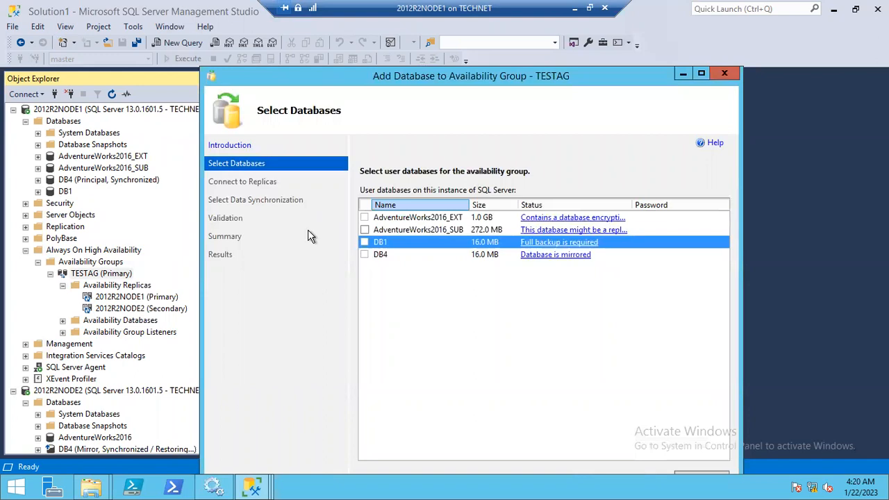
Run a full backup of DB1 from a new query using backup database DB1 to disk = 'NUL'
{"action": "left_click", "coordinate": [62, 192]}
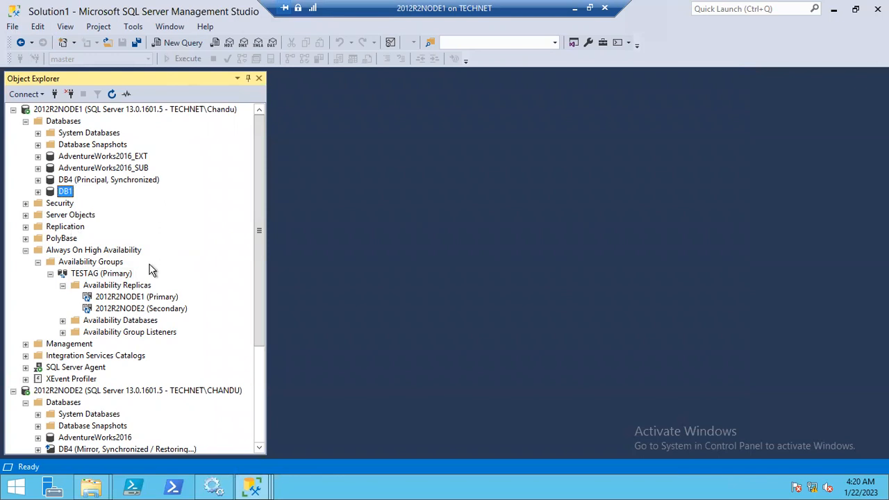
{"action": "right_click", "coordinate": [65, 192]}
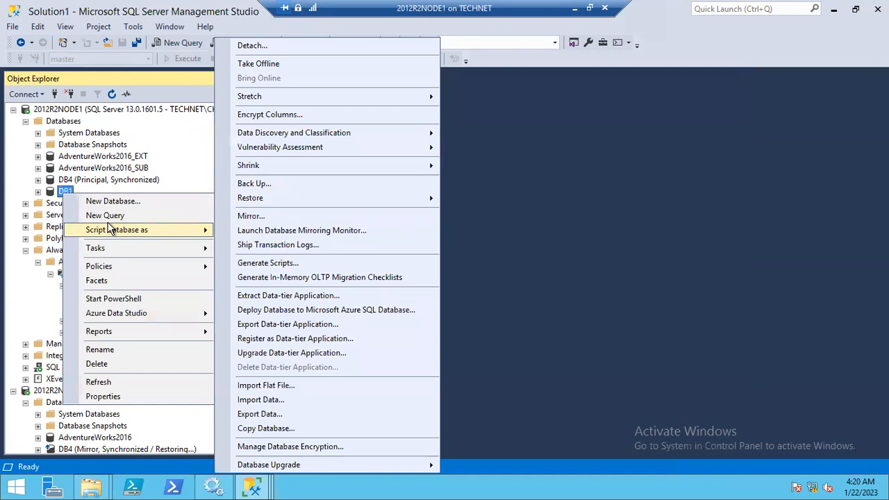
{"action": "left_click", "coordinate": [111, 218]}
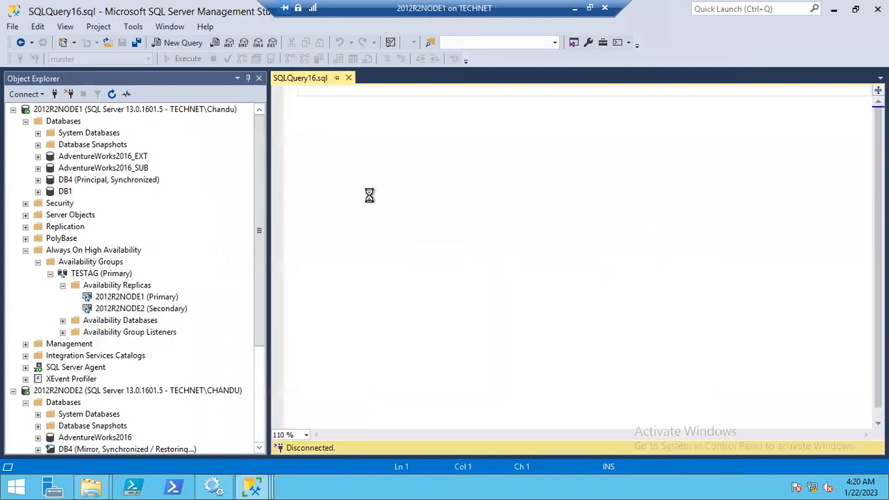
{"action": "type", "text": "backup databa"}
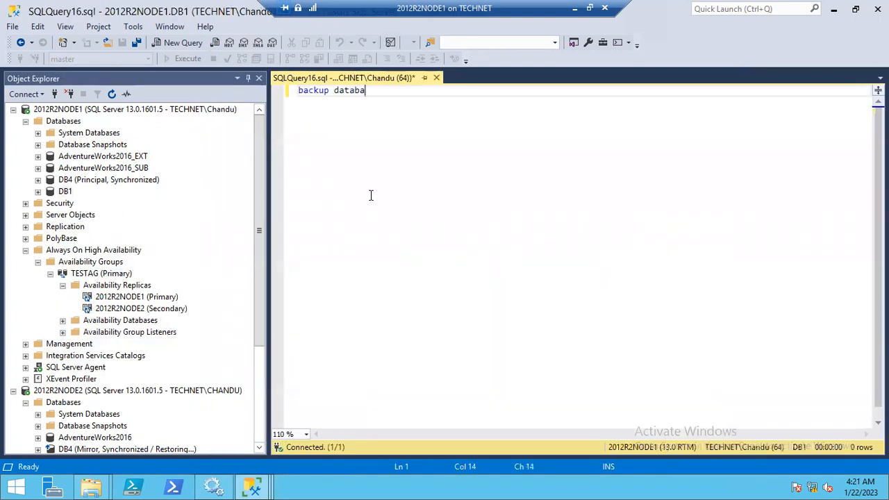
{"action": "type", "text": "se DB1 tio"}
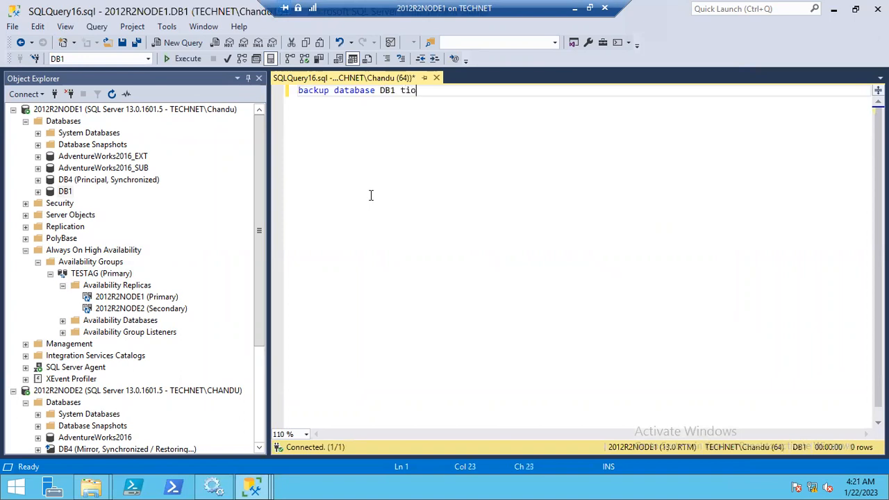
{"action": "key", "text": "BackSpace"}
{"action": "key", "text": "BackSpace"}
{"action": "key", "text": "BackSpace"}
{"action": "type", "text": "o disk"}
{"action": "key", "text": "BackSpace"}
{"action": "type", "text": "= ''"}
{"action": "key", "text": "Left"}
{"action": "type", "text": "NUL"}
{"action": "key", "text": "Right"}
{"action": "key", "text": "F5"}
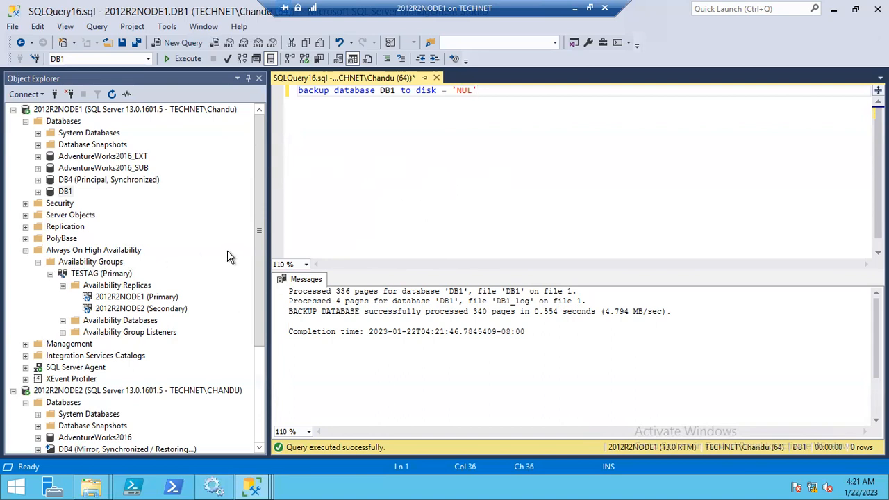
Return to the Add Database wizard, refresh the database list, and select DB1 for the TESTAG availability group
{"action": "mouse_move", "coordinate": [243, 475]}
{"action": "left_click", "coordinate": [405, 438]}
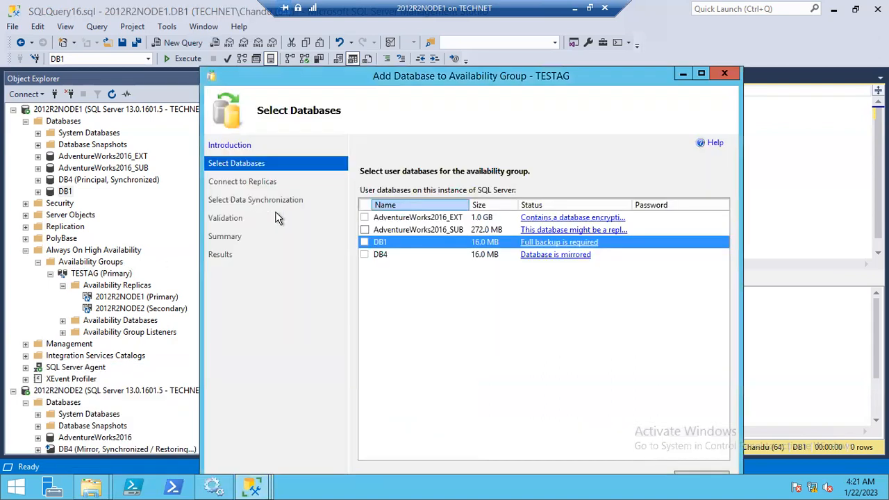
{"action": "left_click_drag", "start_coordinate": [351, 80], "coordinate": [279, 41]}
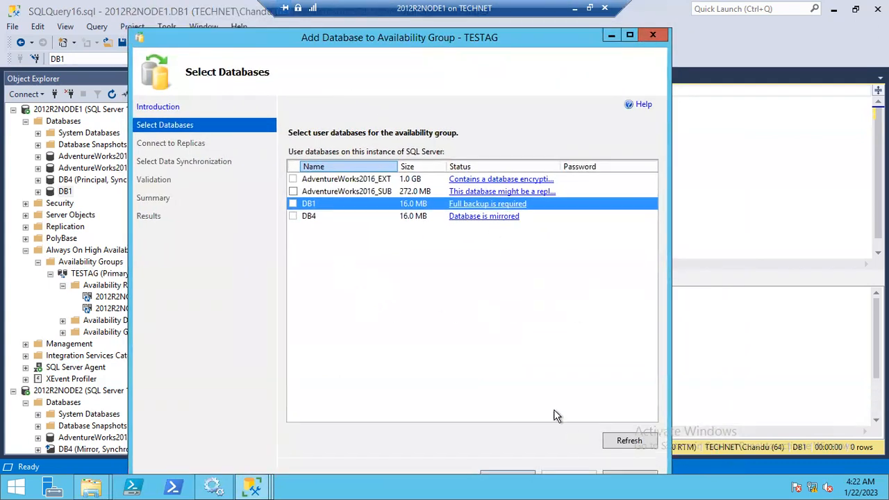
{"action": "left_click", "coordinate": [622, 442]}
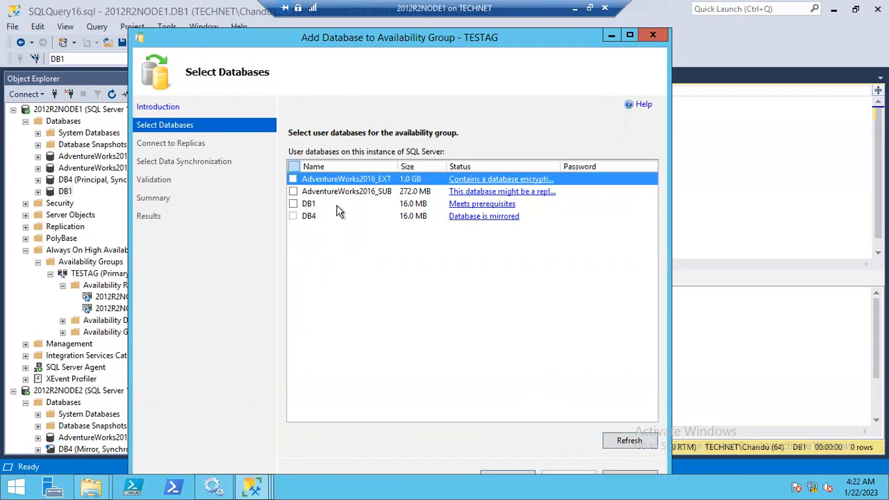
{"action": "left_click", "coordinate": [293, 204]}
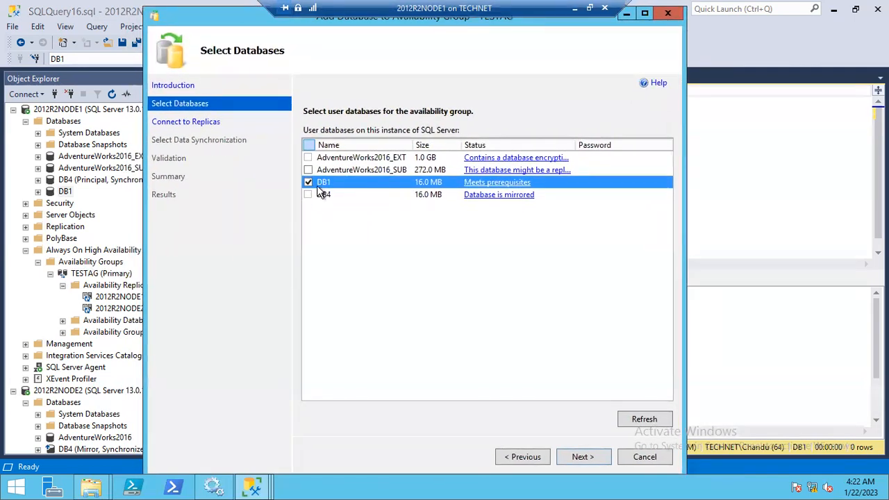
{"action": "left_click", "coordinate": [564, 461]}
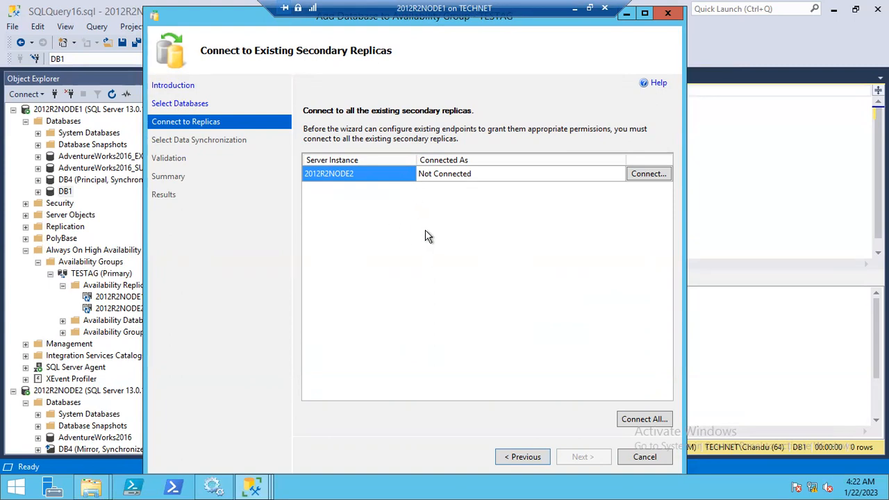
Connect to the secondary replica 2012R2NODE2 with Windows Authentication and proceed to the initial data synchronization page
{"action": "left_click", "coordinate": [645, 177]}
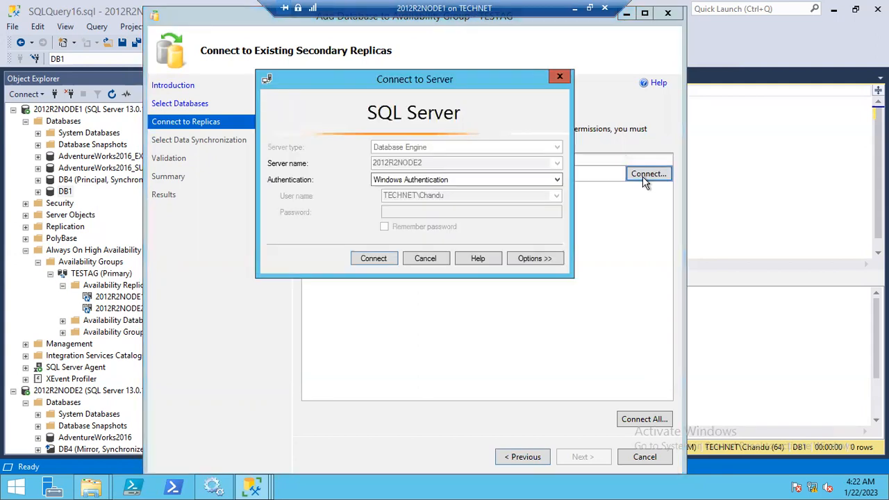
{"action": "left_click", "coordinate": [376, 262]}
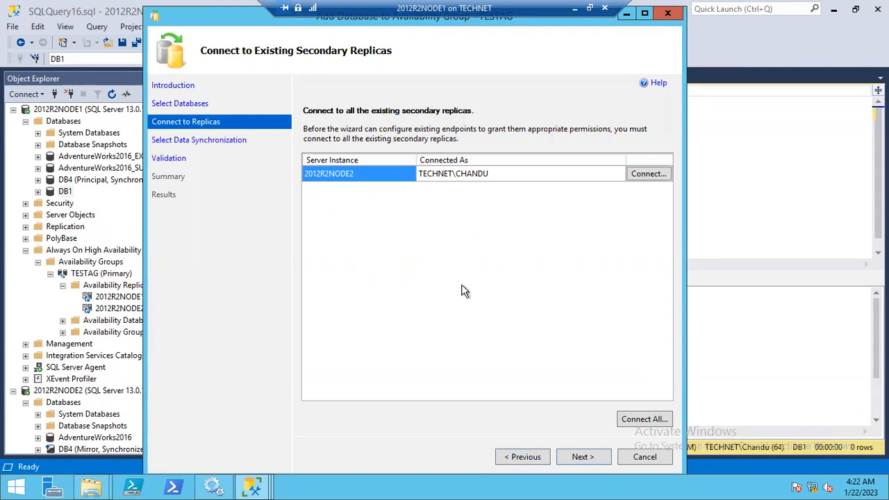
{"action": "left_click", "coordinate": [625, 423]}
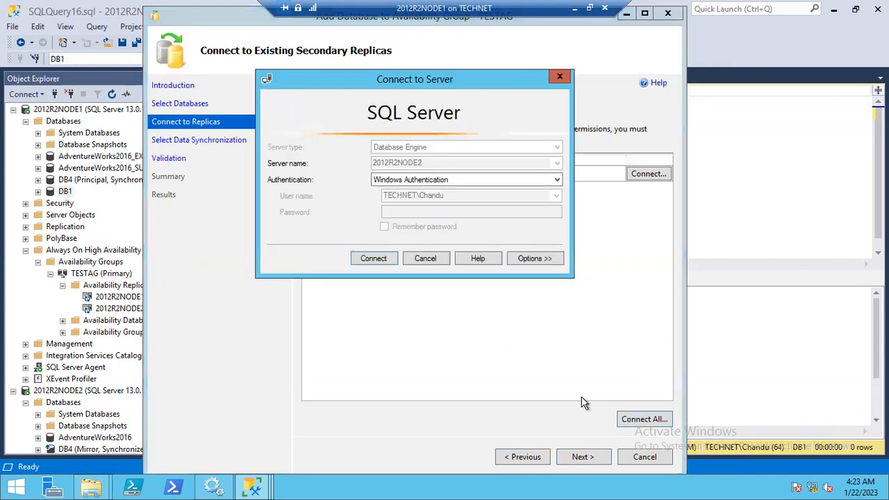
{"action": "left_click", "coordinate": [393, 259]}
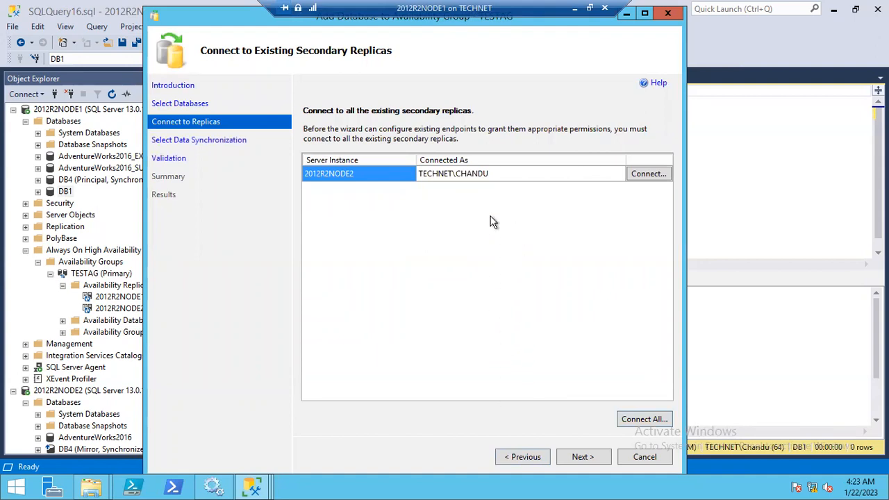
{"action": "left_click", "coordinate": [613, 420]}
{"action": "left_click", "coordinate": [580, 458]}
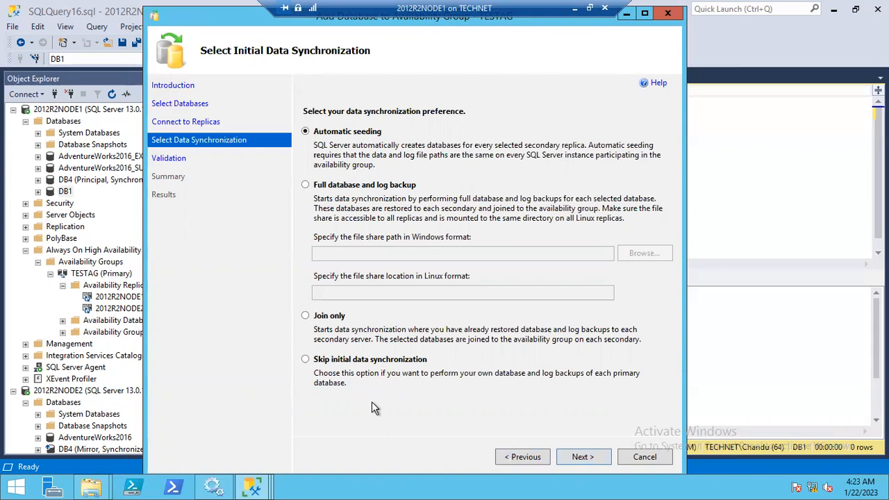
Review the selected database and secondary replica connection pages of the wizard, and return to the initial data synchronization page
{"action": "left_click", "coordinate": [503, 457]}
{"action": "left_click", "coordinate": [514, 457]}
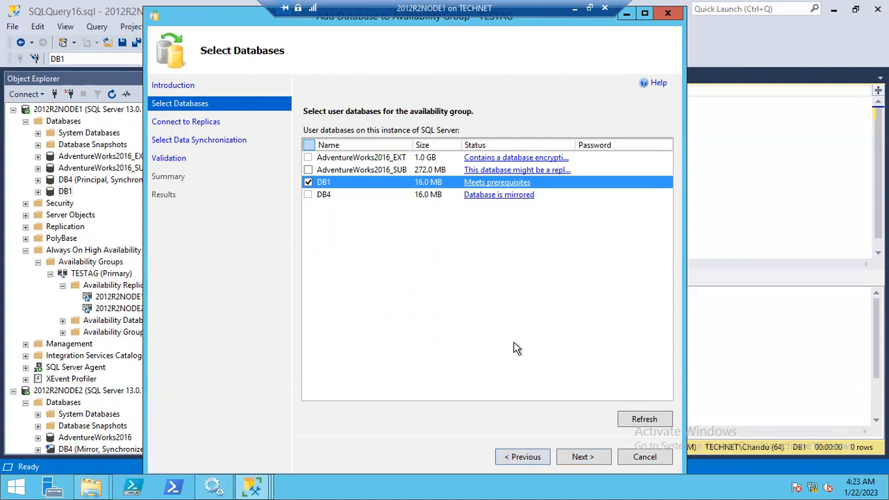
{"action": "left_click", "coordinate": [582, 456]}
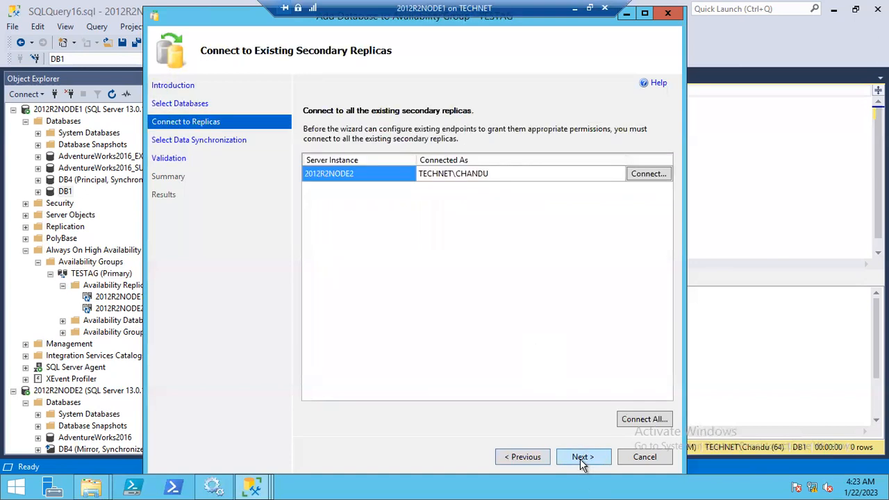
{"action": "left_click", "coordinate": [582, 456]}
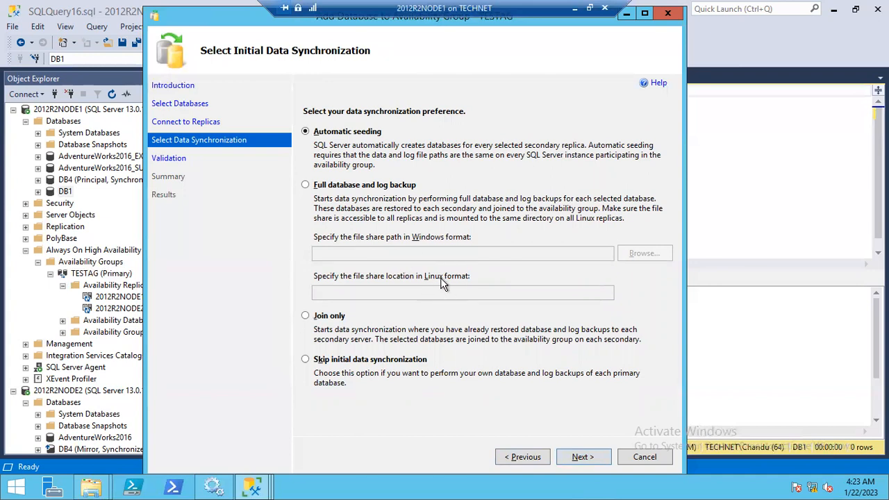
Switch to the presentation slide listing the database sync options, and return to the wizard in a full-screen server connection
{"action": "key", "text": "alt+Tab"}
{"action": "key", "text": "alt+shift+Tab"}
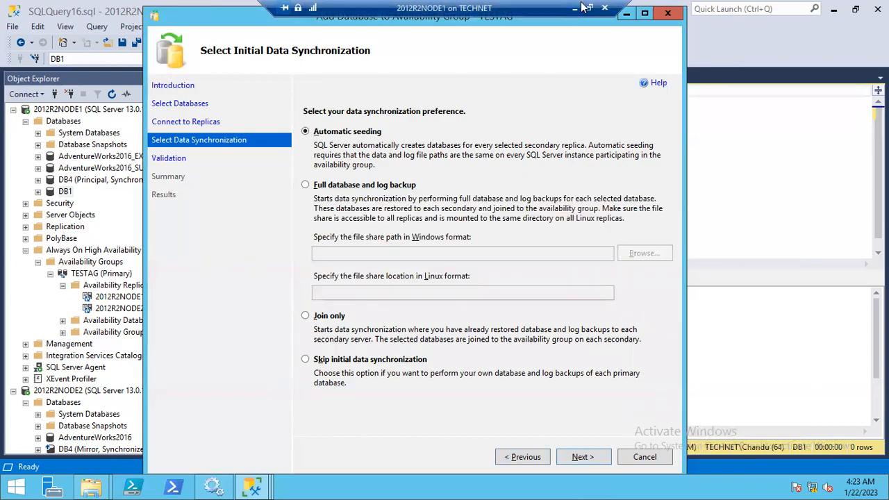
{"action": "left_click", "coordinate": [587, 7]}
{"action": "key", "text": "alt+Tab"}
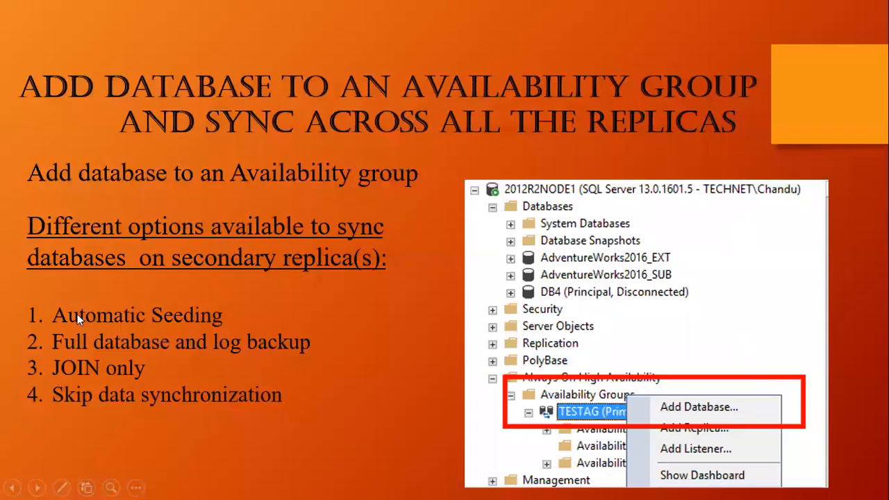
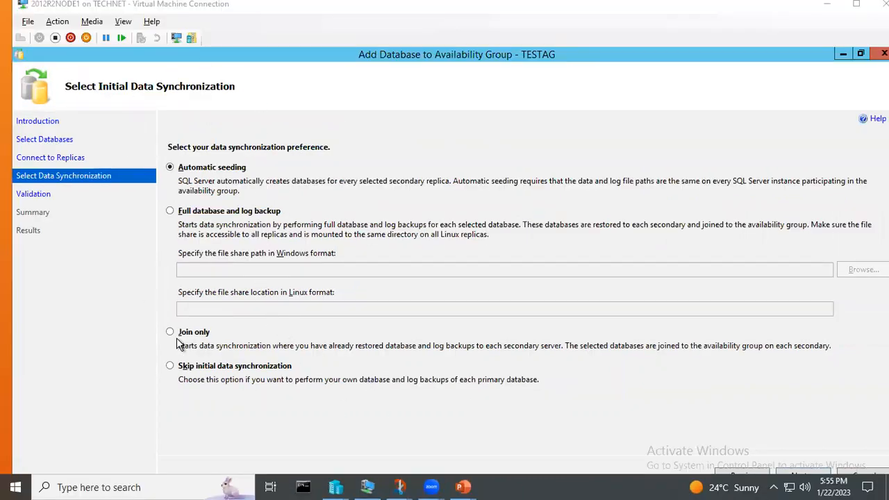
{"action": "double_click", "coordinate": [178, 8]}
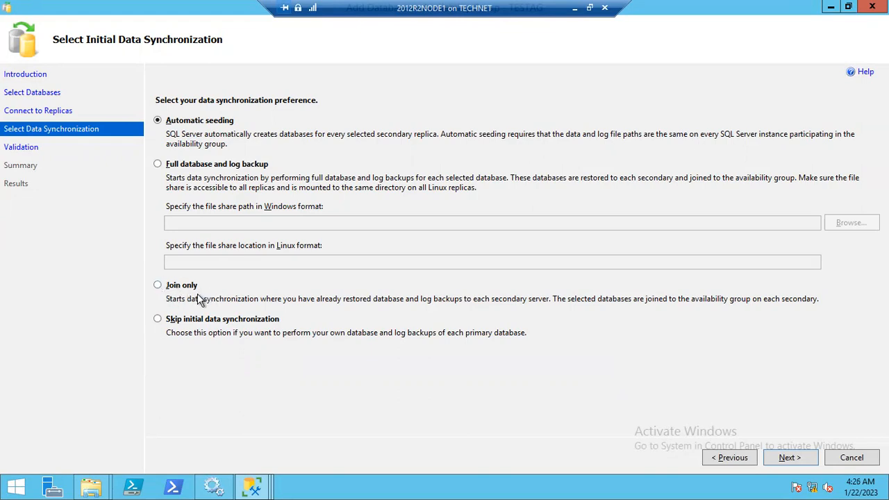
Try the Full database and log backup option with the Windows file share path \\2012R2NODE1\
{"action": "left_click", "coordinate": [187, 169]}
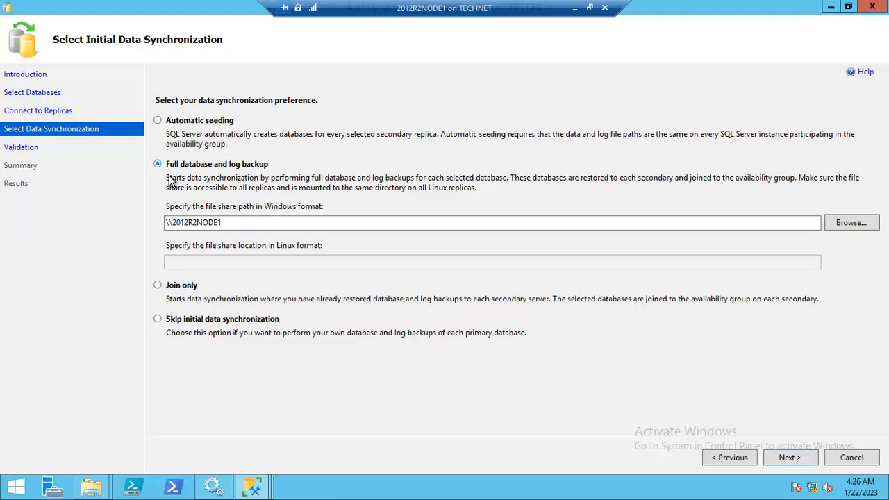
{"action": "left_click", "coordinate": [231, 226]}
{"action": "left_click_drag", "start_coordinate": [231, 225], "coordinate": [107, 258]}
{"action": "left_click_drag", "start_coordinate": [264, 225], "coordinate": [159, 236]}
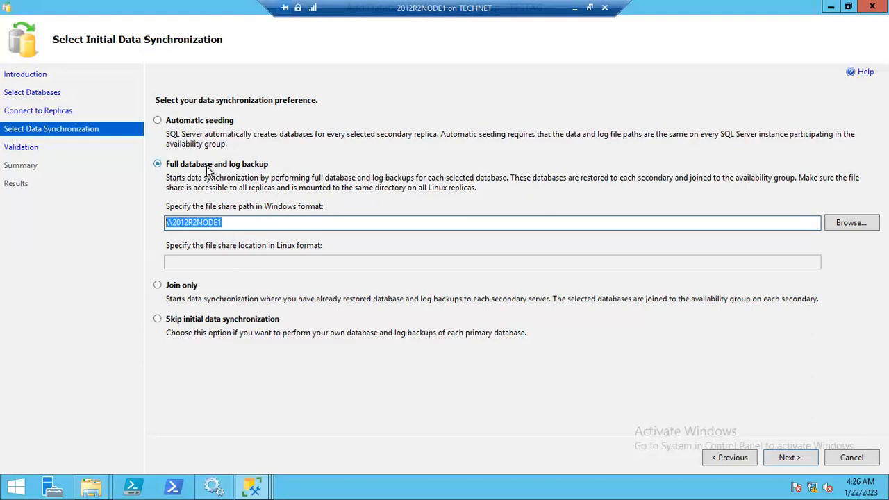
{"action": "left_click", "coordinate": [239, 223]}
{"action": "left_click_drag", "start_coordinate": [232, 220], "coordinate": [50, 326]}
{"action": "left_click", "coordinate": [368, 225]}
{"action": "type", "text": "\\"}
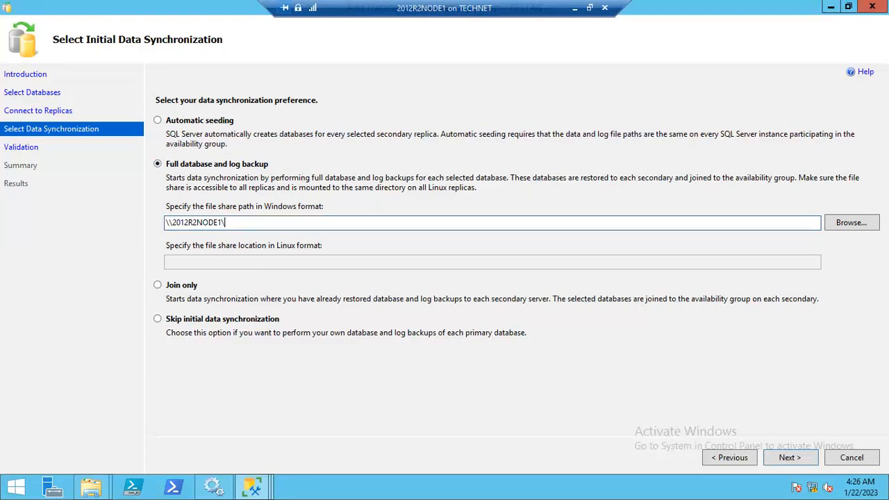
{"action": "left_click_drag", "start_coordinate": [240, 224], "coordinate": [163, 229]}
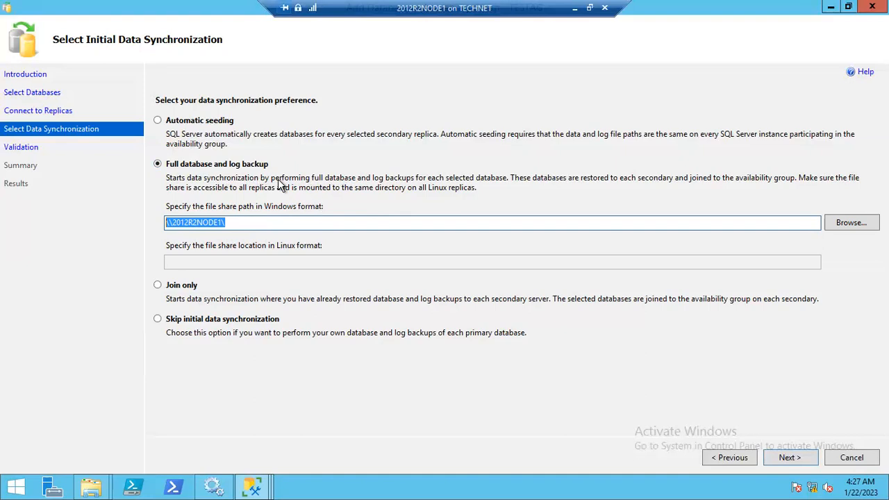
Choose Automatic seeding as the data synchronization preference and run the availability group validation
{"action": "left_click", "coordinate": [179, 124]}
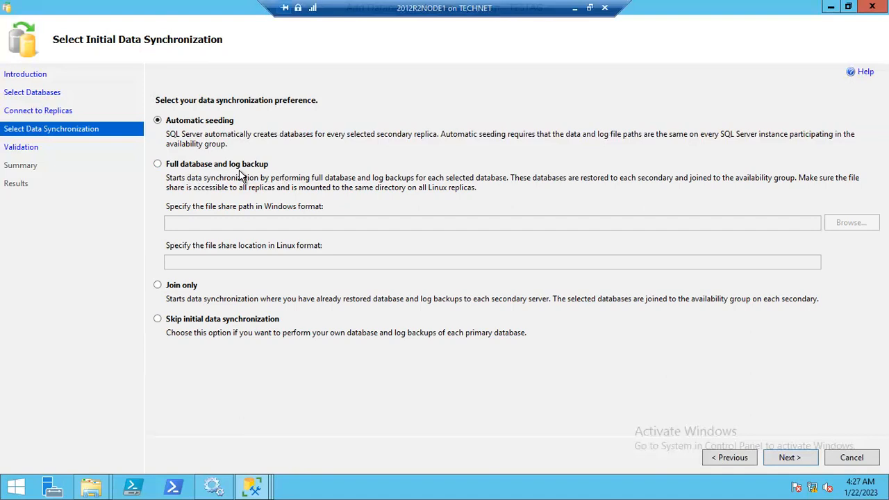
{"action": "left_click", "coordinate": [183, 287]}
{"action": "left_click", "coordinate": [182, 122]}
{"action": "left_click", "coordinate": [791, 458]}
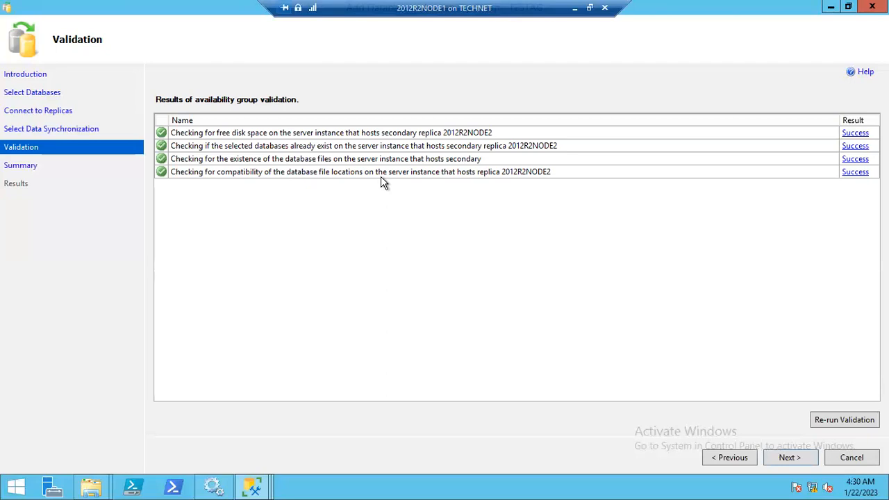
Review the database file location compatibility result, and complete the wizard to add DB1 to the TESTAG availability group
{"action": "left_click", "coordinate": [853, 172]}
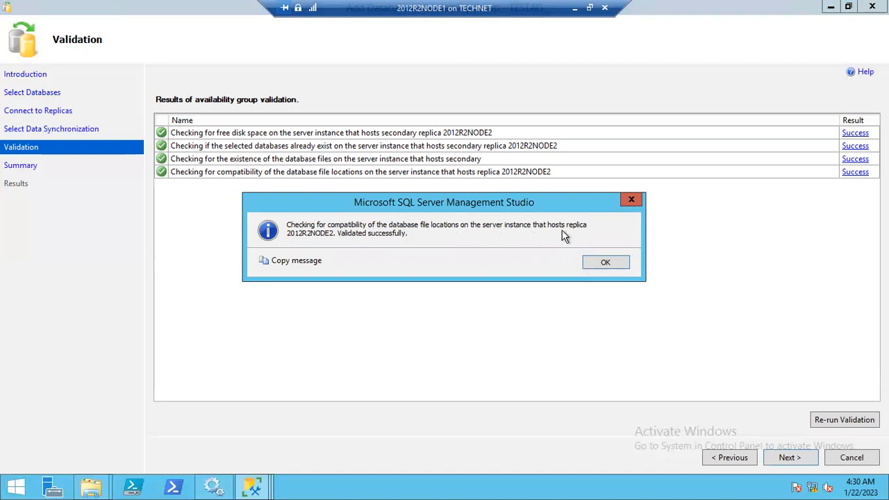
{"action": "left_click", "coordinate": [633, 202]}
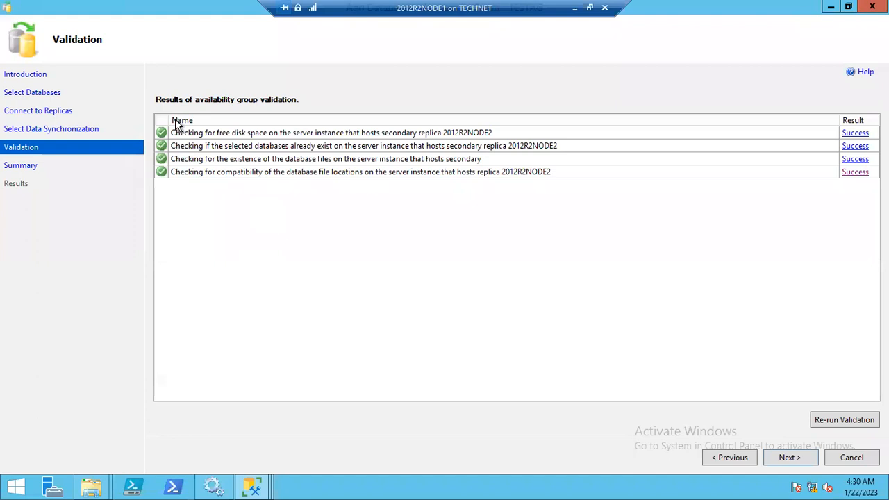
{"action": "left_click", "coordinate": [789, 458]}
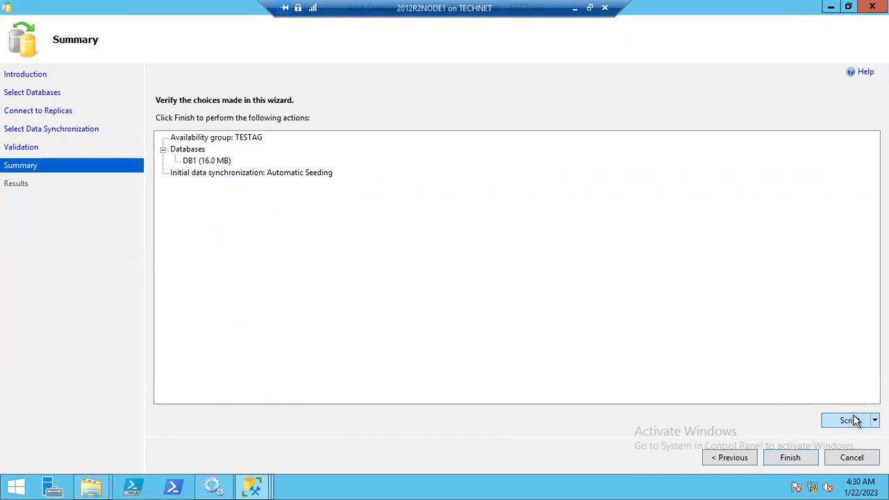
{"action": "left_click", "coordinate": [790, 458]}
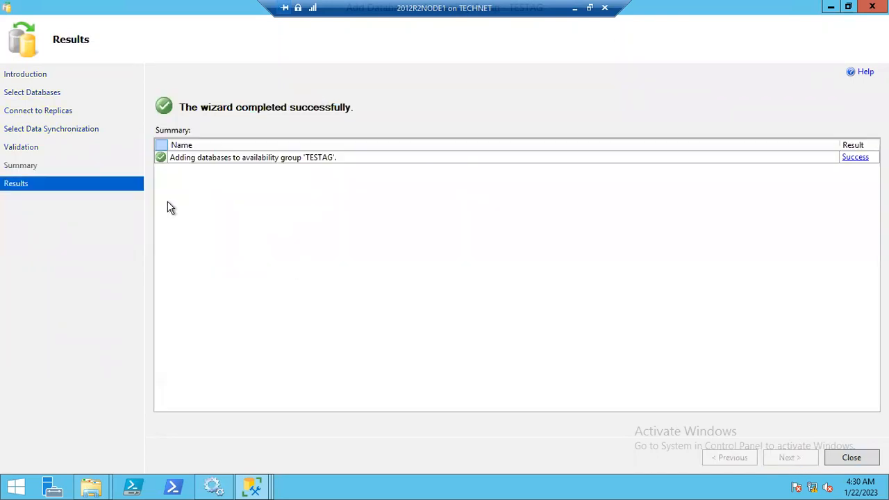
{"action": "left_click", "coordinate": [851, 457]}
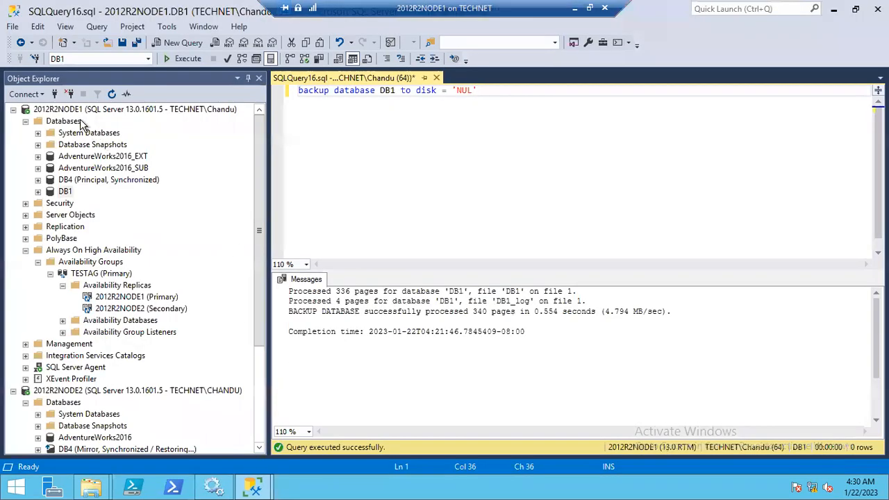
Refresh the databases on 2012R2NODE1 and check the synchronization state of DB1
{"action": "right_click", "coordinate": [80, 121]}
{"action": "left_click", "coordinate": [116, 280]}
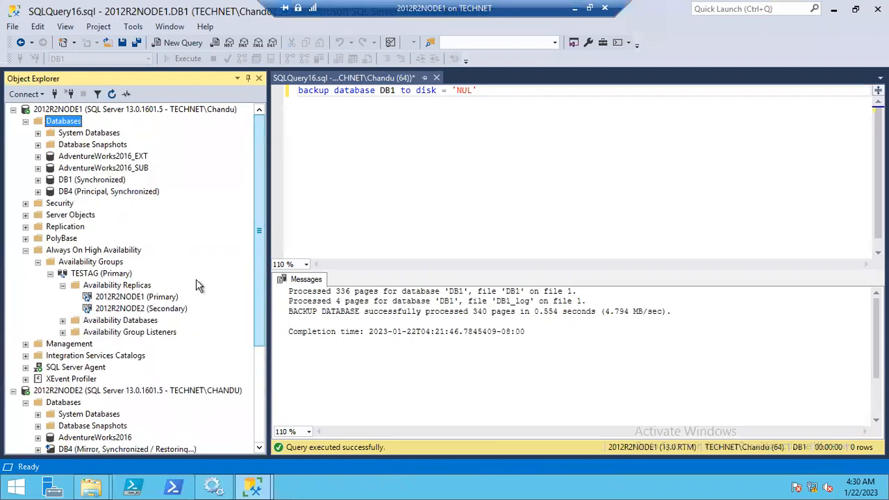
{"action": "left_click", "coordinate": [73, 180]}
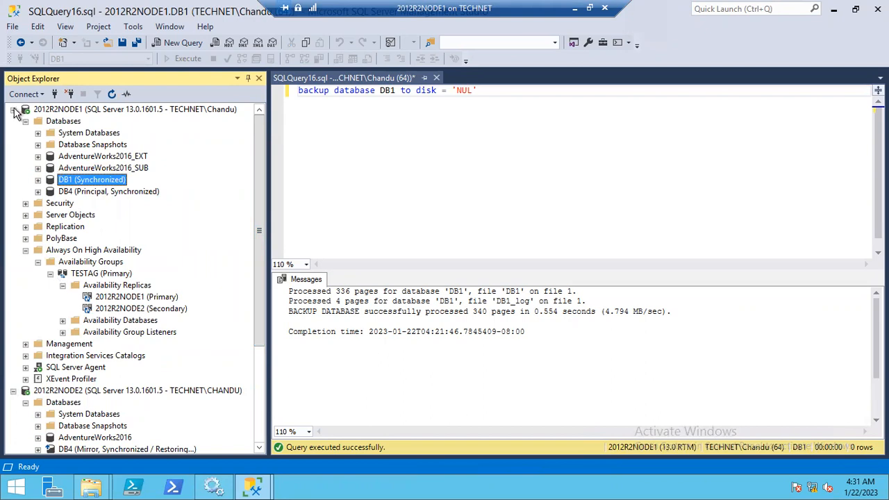
Collapse the 2012R2NODE1 tree, refresh the databases on 2012R2NODE2, and check the state of DB1 there
{"action": "left_click", "coordinate": [13, 110]}
{"action": "right_click", "coordinate": [61, 134]}
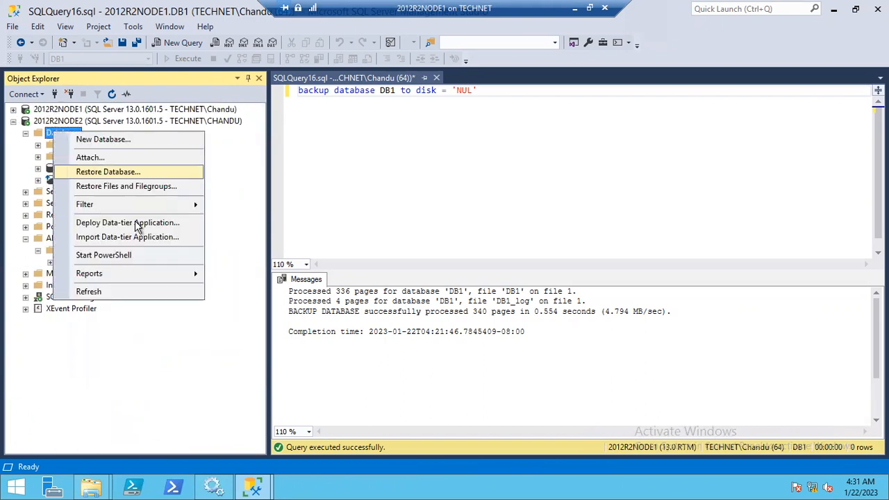
{"action": "left_click", "coordinate": [99, 294]}
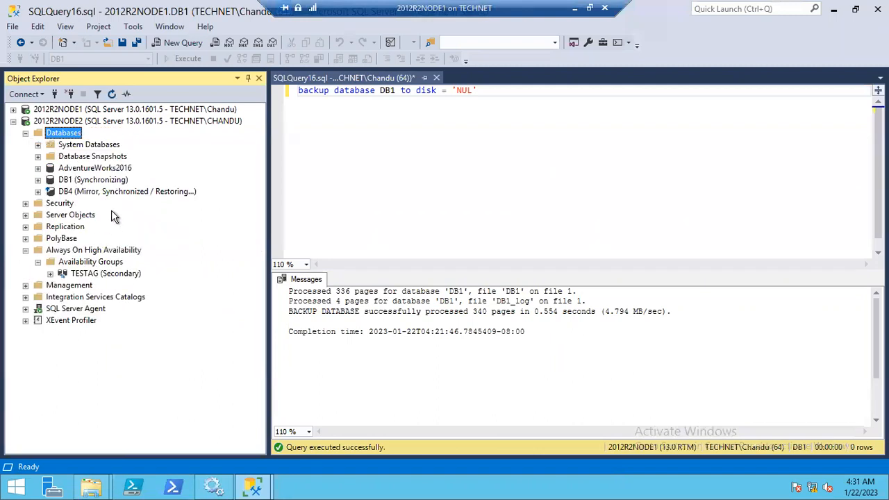
{"action": "left_click", "coordinate": [112, 184]}
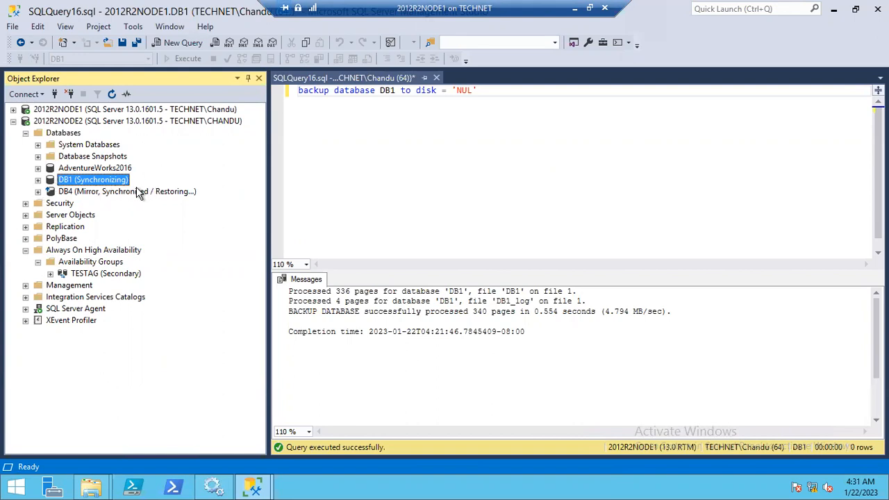
Check the availability mode of both replicas in the TESTAG properties on 2012R2NODE1, and close them without changes
{"action": "left_click", "coordinate": [14, 110]}
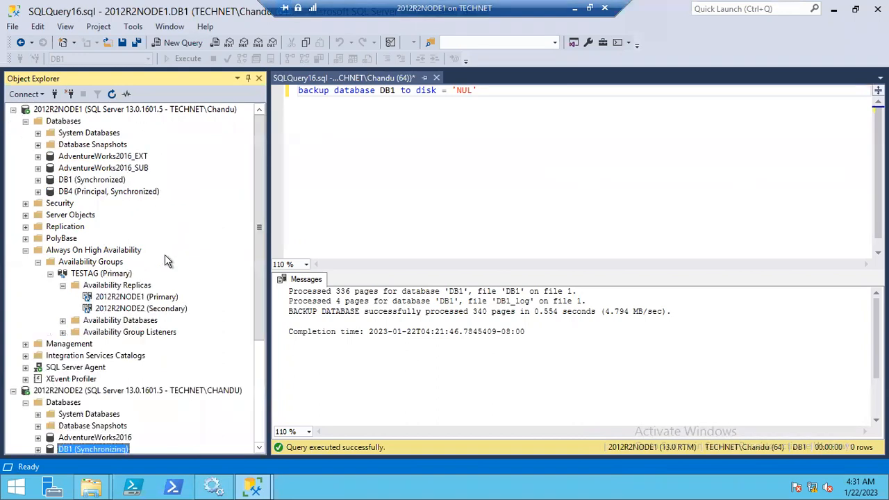
{"action": "right_click", "coordinate": [101, 273]}
{"action": "left_click", "coordinate": [141, 427]}
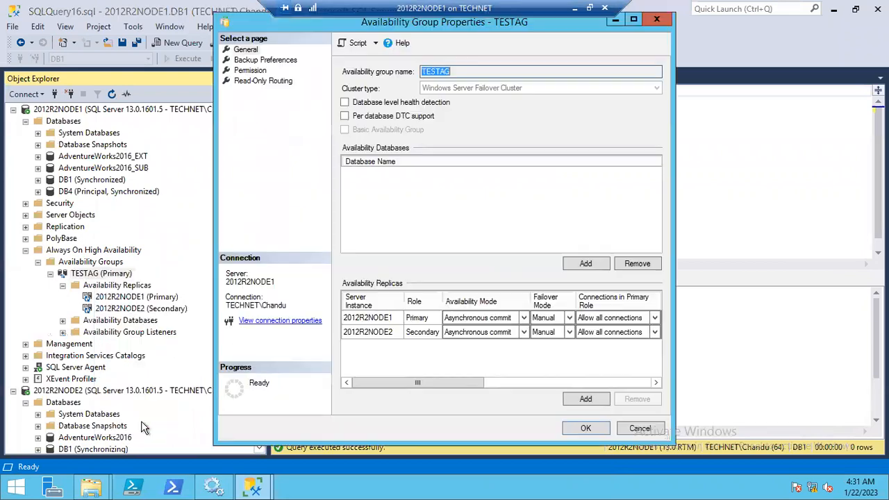
{"action": "left_click", "coordinate": [487, 332]}
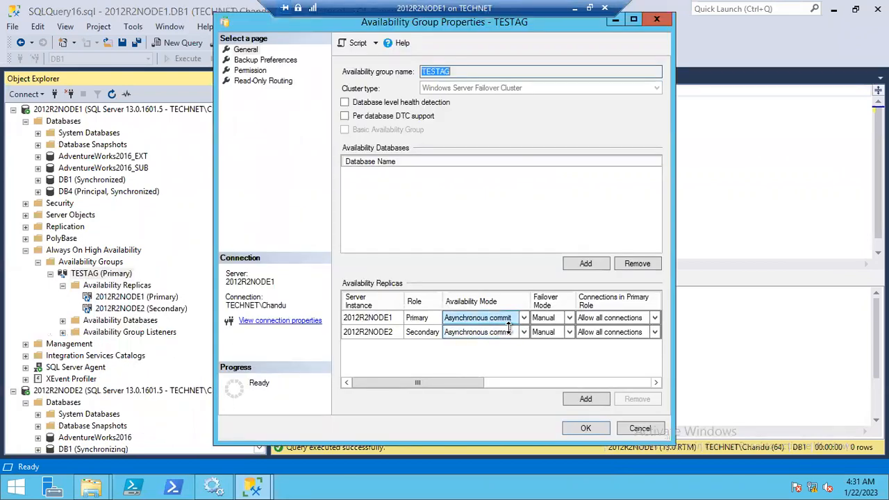
{"action": "left_click", "coordinate": [479, 319]}
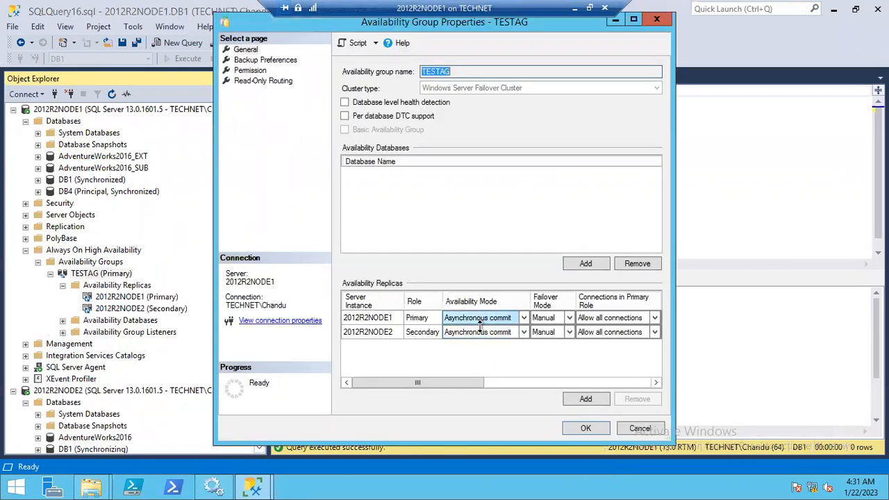
{"action": "left_click", "coordinate": [639, 429]}
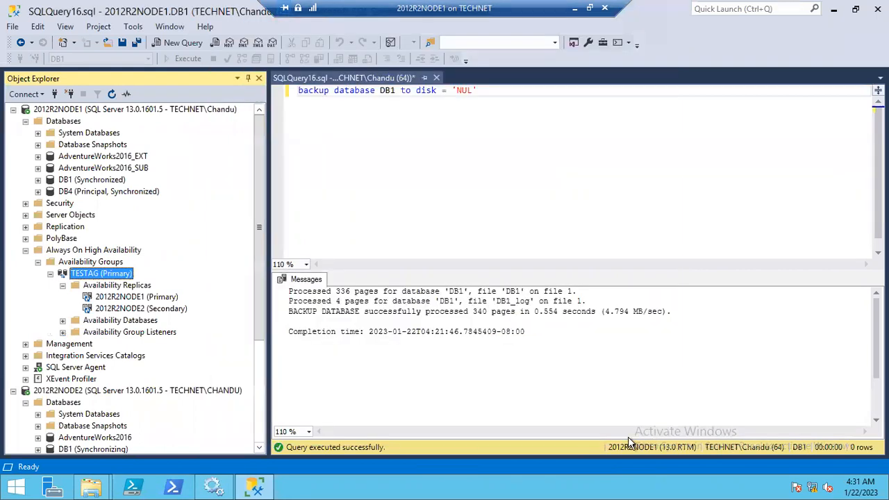
Compare the state of DB1 on 2012R2NODE2 with its state on 2012R2NODE1, and widen Object Explorer slightly
{"action": "left_click", "coordinate": [258, 361]}
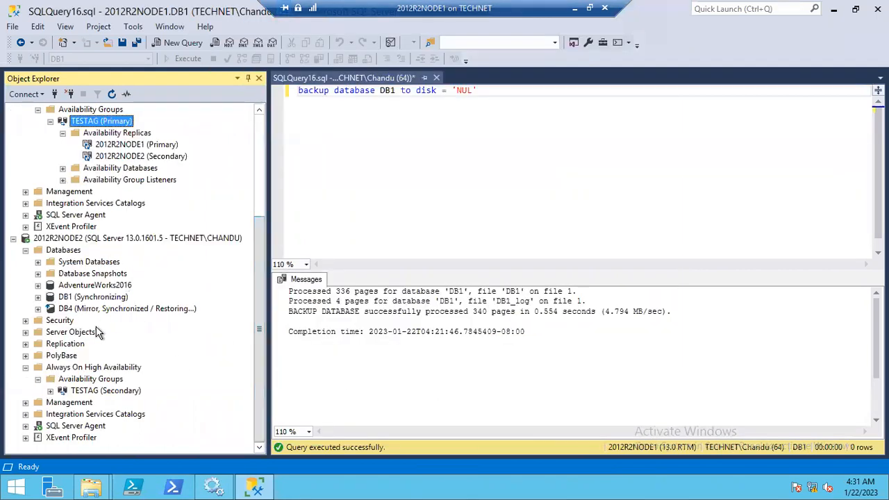
{"action": "left_click", "coordinate": [100, 298]}
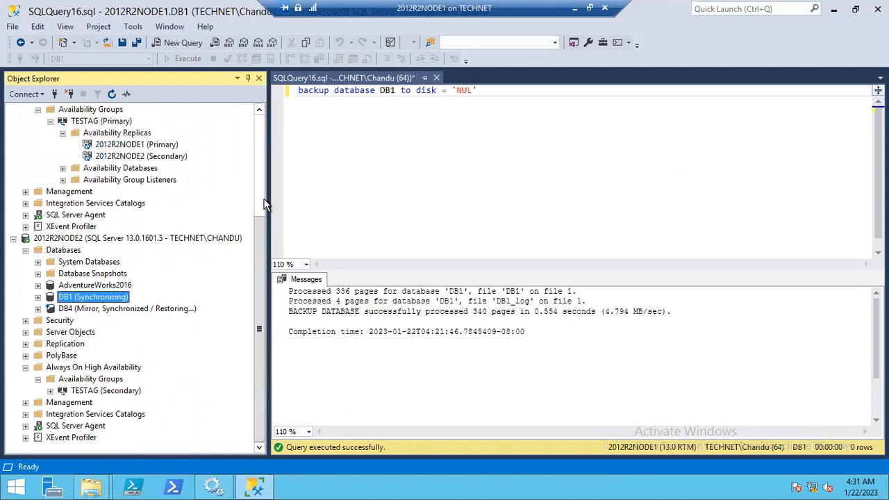
{"action": "scroll", "coordinate": [205, 218], "scroll_direction": "up", "scroll_amount": 4}
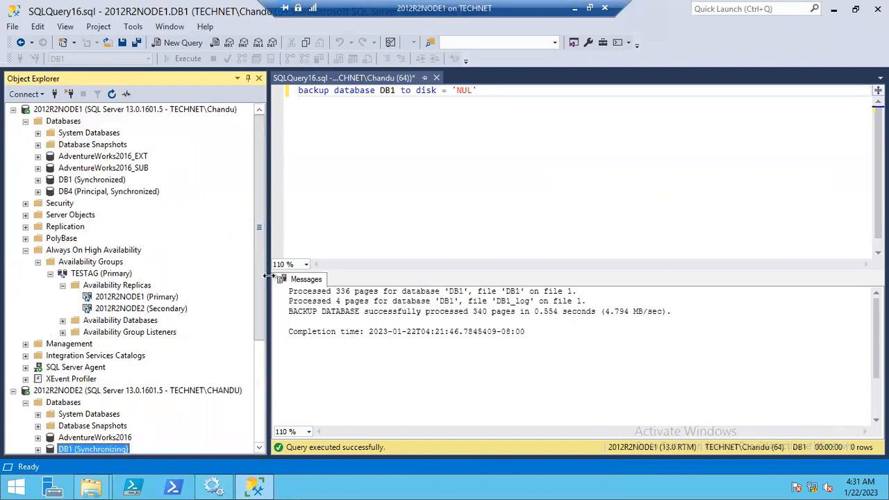
{"action": "left_click_drag", "start_coordinate": [264, 272], "coordinate": [264, 376]}
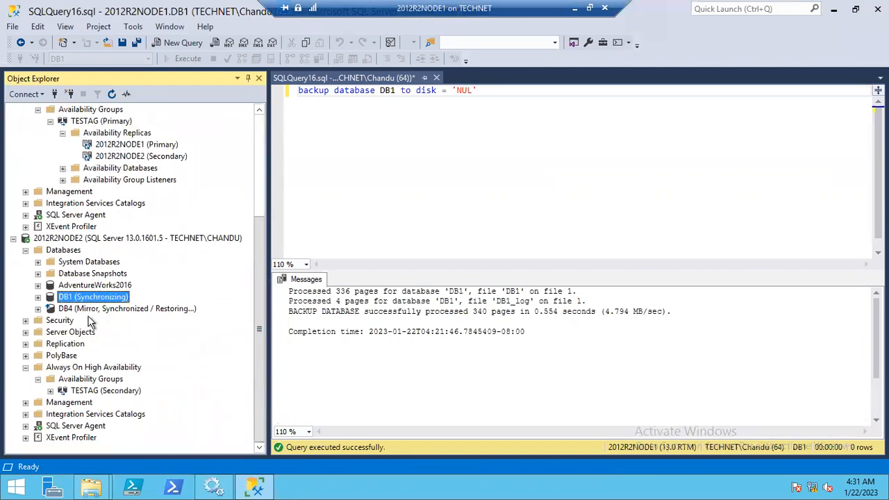
{"action": "scroll", "coordinate": [261, 180], "scroll_direction": "up", "scroll_amount": 4}
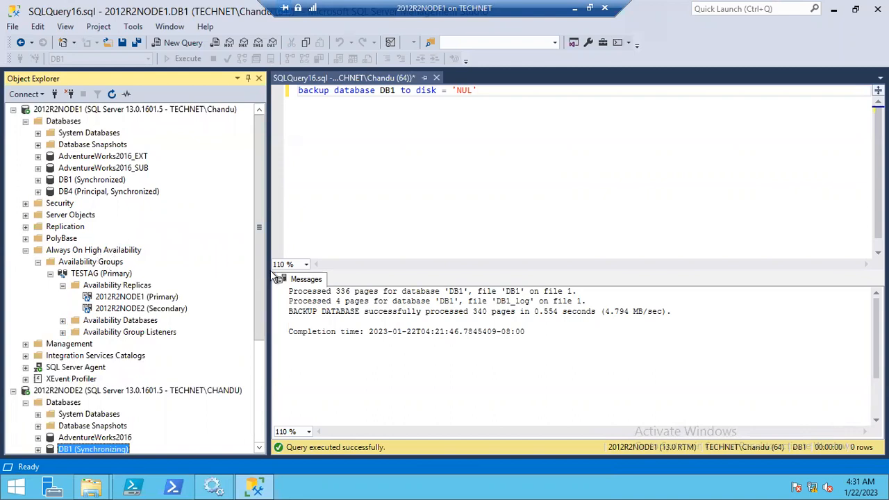
{"action": "left_click_drag", "start_coordinate": [270, 286], "coordinate": [312, 292]}
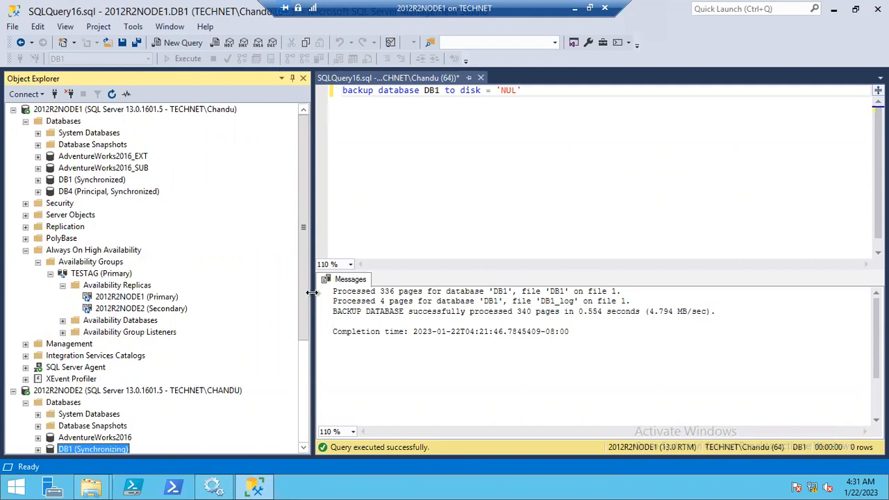
{"action": "left_click", "coordinate": [91, 158]}
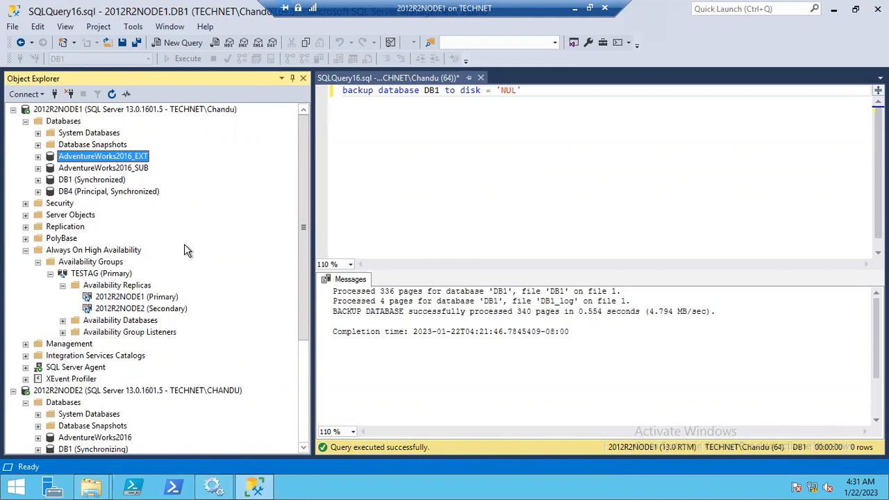
Start adding a database to the TESTAG availability group and show the database selection page with a wider Name column
{"action": "right_click", "coordinate": [97, 277]}
{"action": "left_click", "coordinate": [144, 279]}
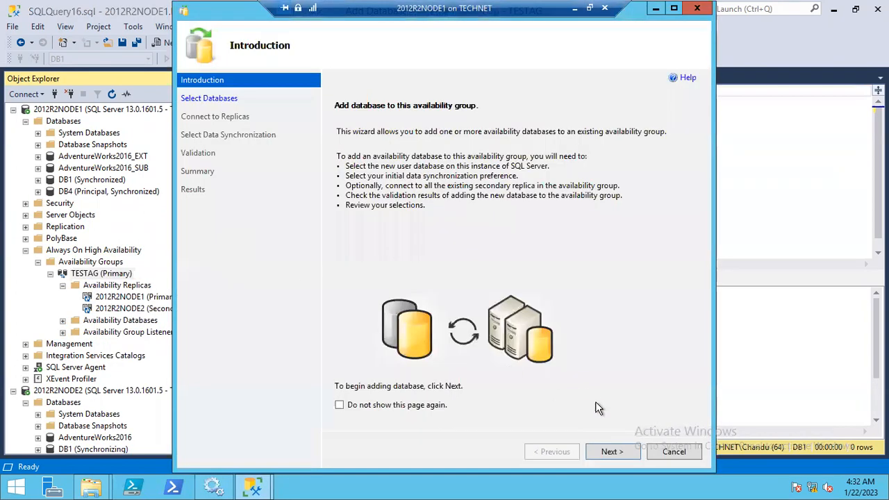
{"action": "left_click", "coordinate": [601, 457]}
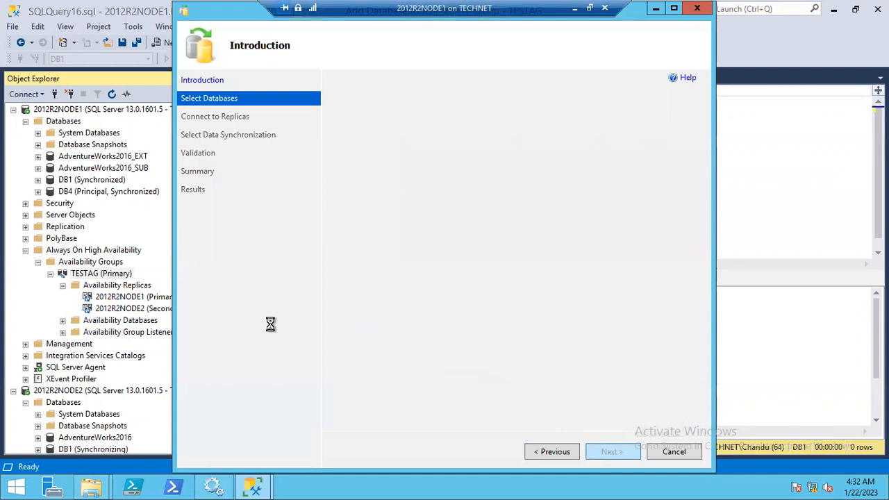
{"action": "left_click_drag", "start_coordinate": [443, 141], "coordinate": [475, 142]}
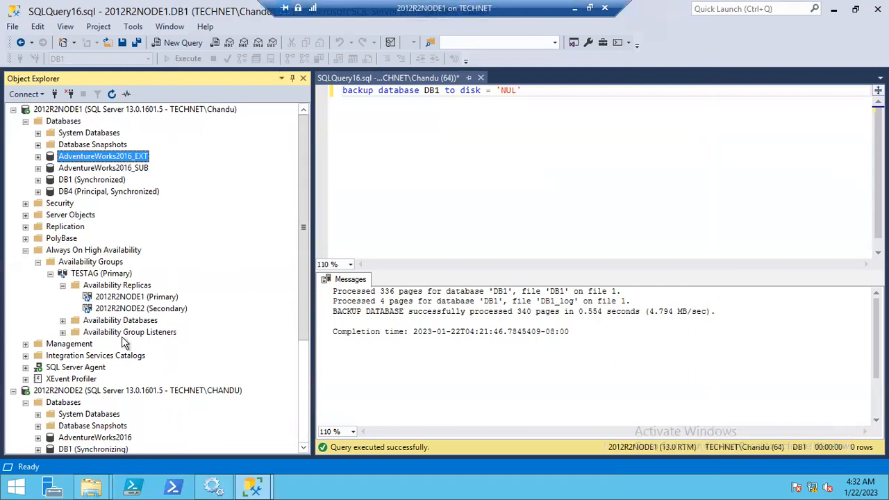
Check the recovery model of AdventureWorks2016_EXT in its database properties, and close them without changes
{"action": "key", "text": "shift+F10"}
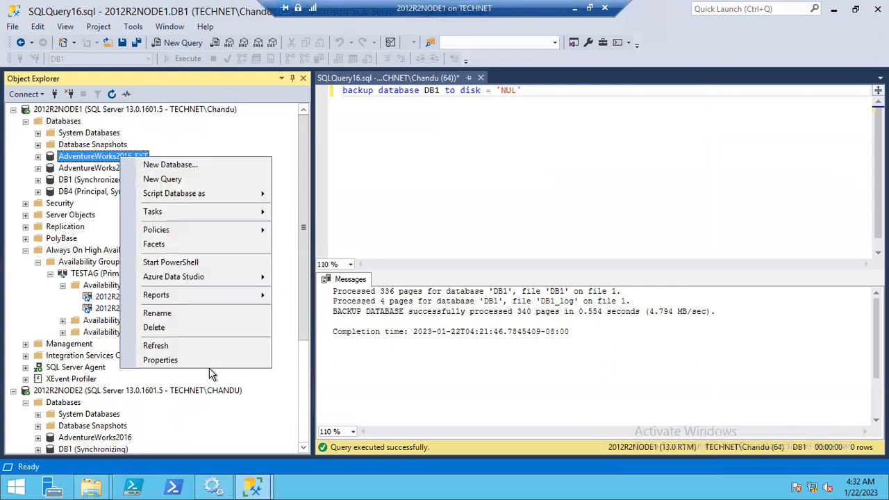
{"action": "left_click", "coordinate": [157, 360]}
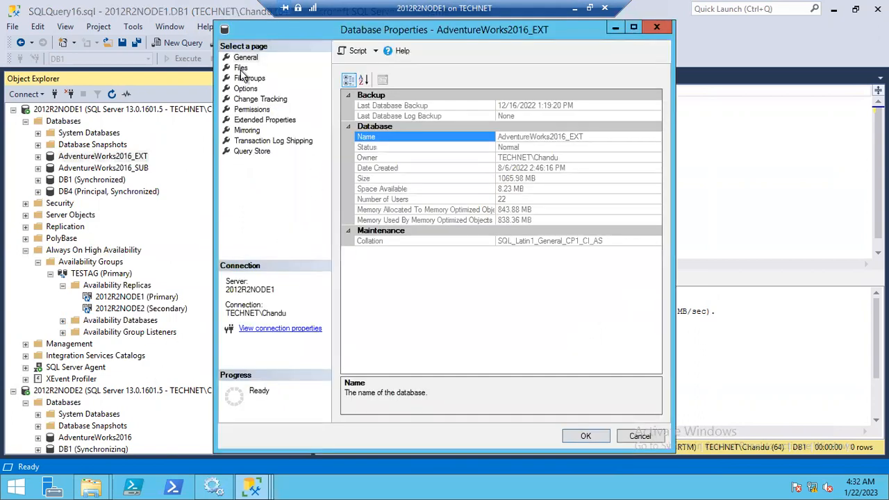
{"action": "left_click", "coordinate": [245, 89]}
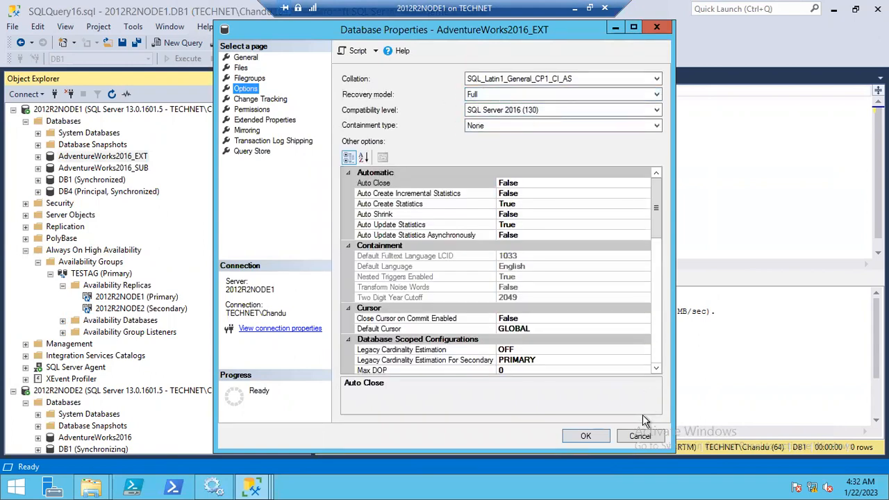
{"action": "left_click", "coordinate": [639, 435]}
{"action": "mouse_move", "coordinate": [255, 486]}
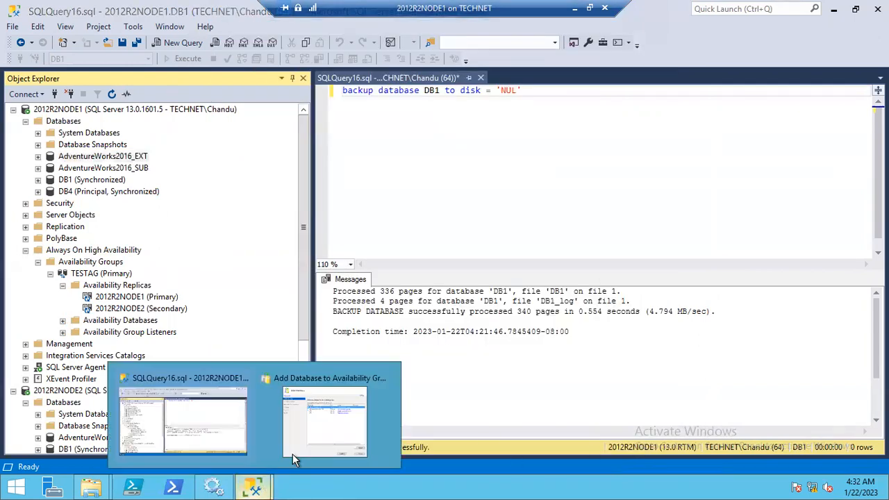
Return to the Add Database wizard, read the status details of AdventureWorks2016_EXT, and cancel the wizard
{"action": "left_click", "coordinate": [292, 453]}
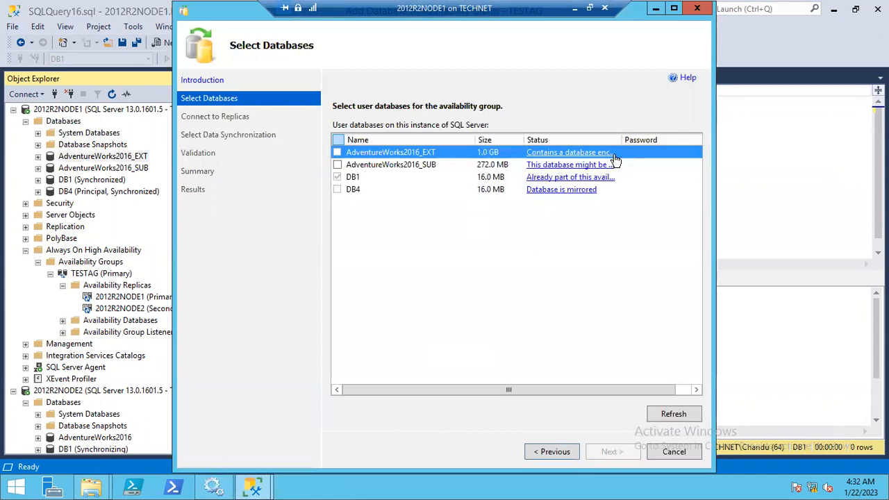
{"action": "left_click_drag", "start_coordinate": [621, 140], "coordinate": [684, 137]}
{"action": "left_click", "coordinate": [548, 158]}
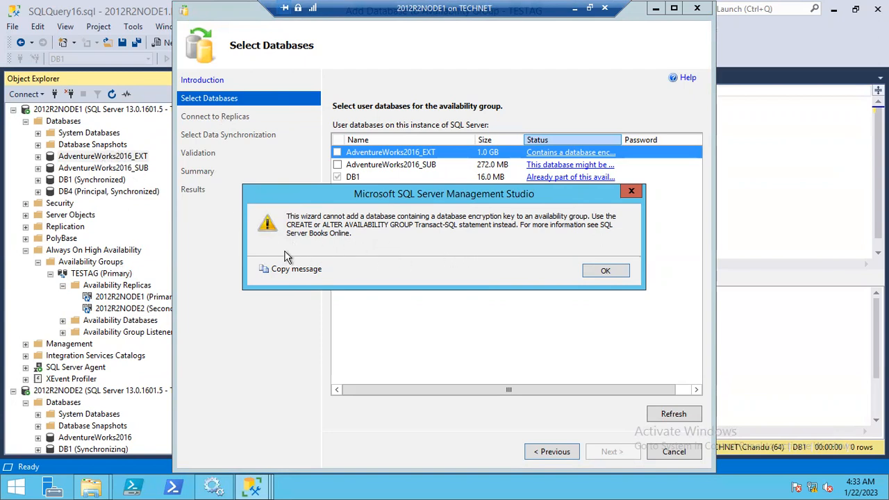
{"action": "left_click", "coordinate": [602, 273]}
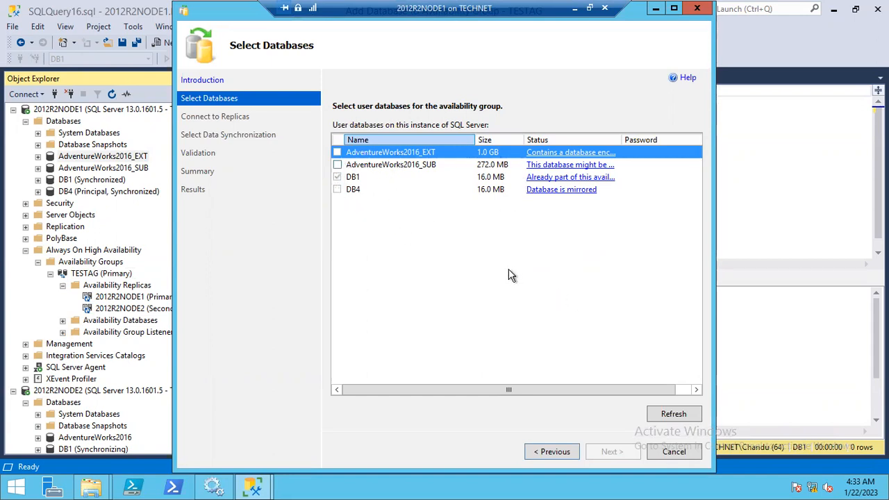
{"action": "left_click", "coordinate": [568, 155]}
{"action": "left_click", "coordinate": [607, 269]}
{"action": "left_click", "coordinate": [674, 452]}
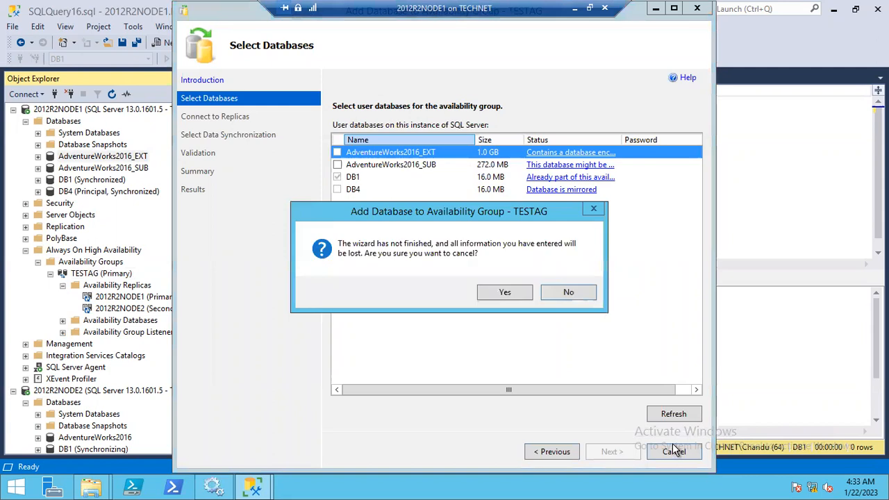
{"action": "left_click", "coordinate": [512, 297]}
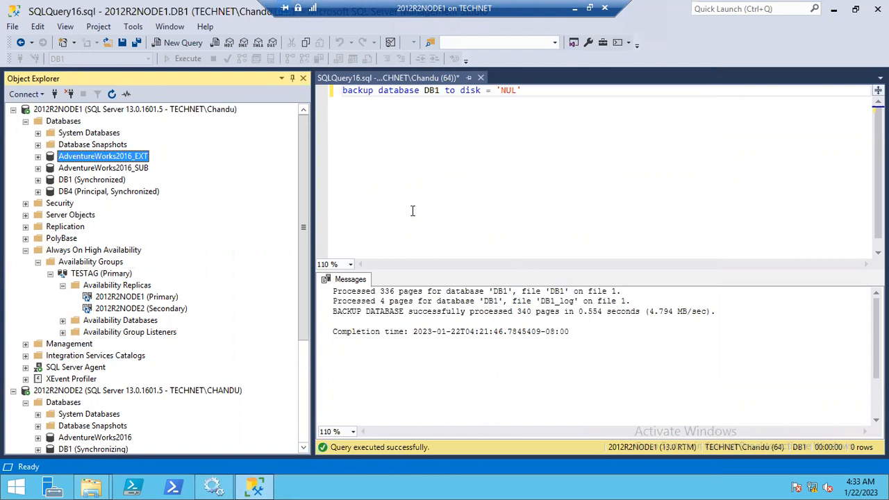
Run "select is_encrypted, * from sys.databases" in a new query on 2012R2NODE1
{"action": "right_click", "coordinate": [90, 110]}
{"action": "left_click", "coordinate": [174, 166]}
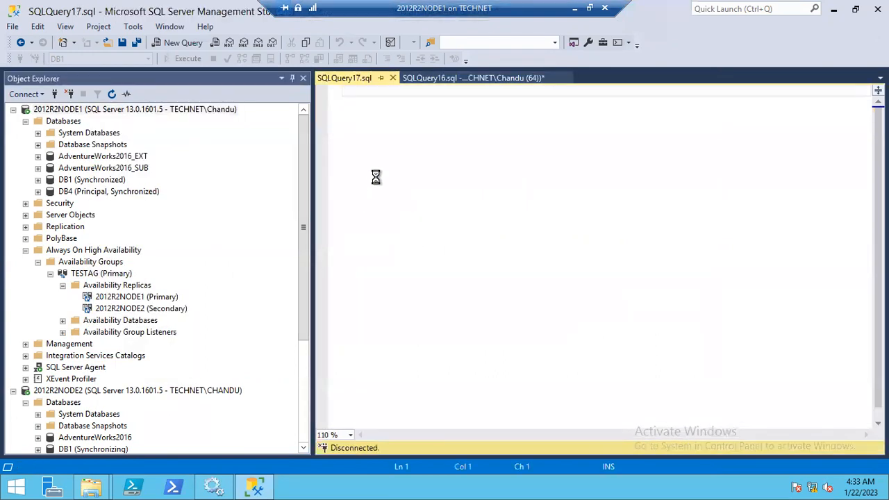
{"action": "type", "text": "select * from "}
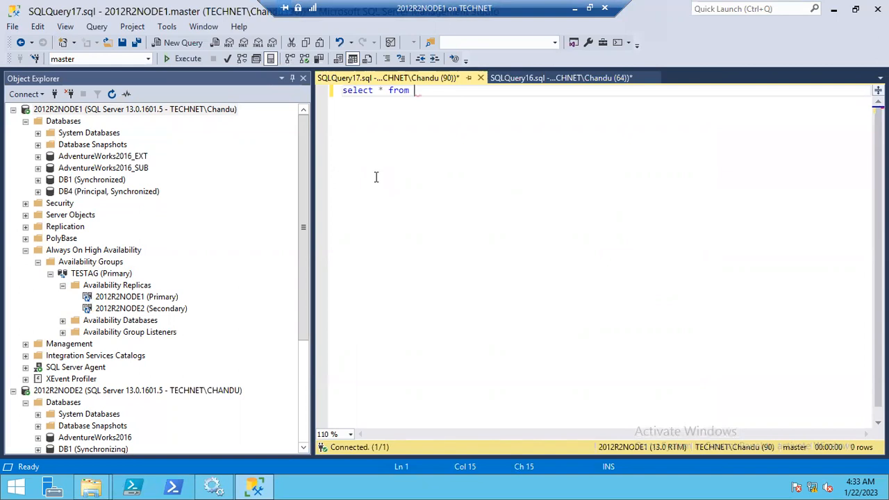
{"action": "type", "text": "sys.databases"}
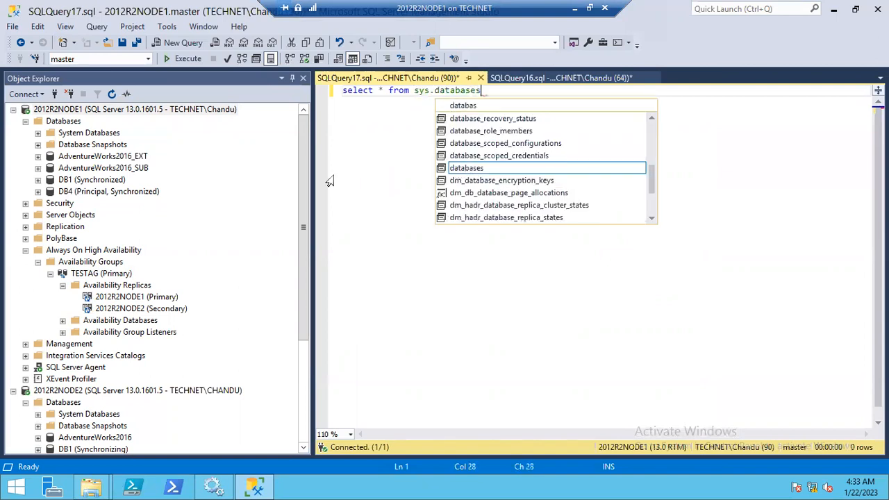
{"action": "left_click", "coordinate": [380, 91]}
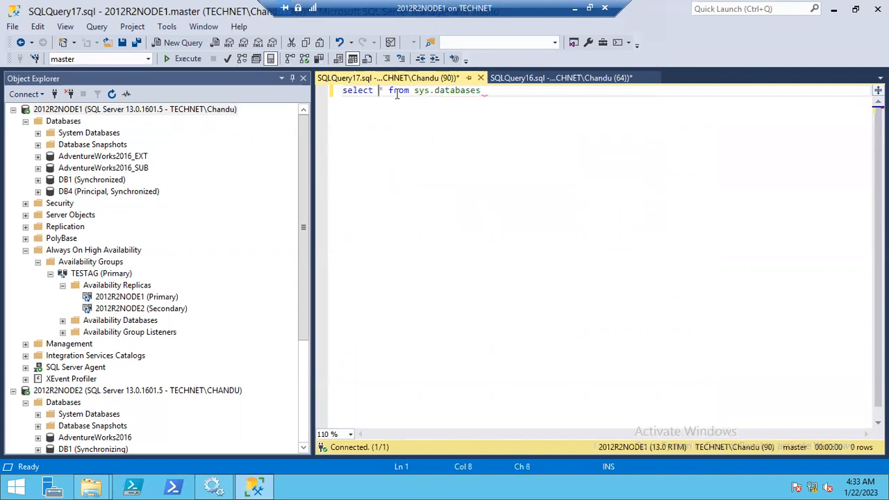
{"action": "type", "text": "is_en"}
{"action": "key", "text": "Tab"}
{"action": "type", "text": ","}
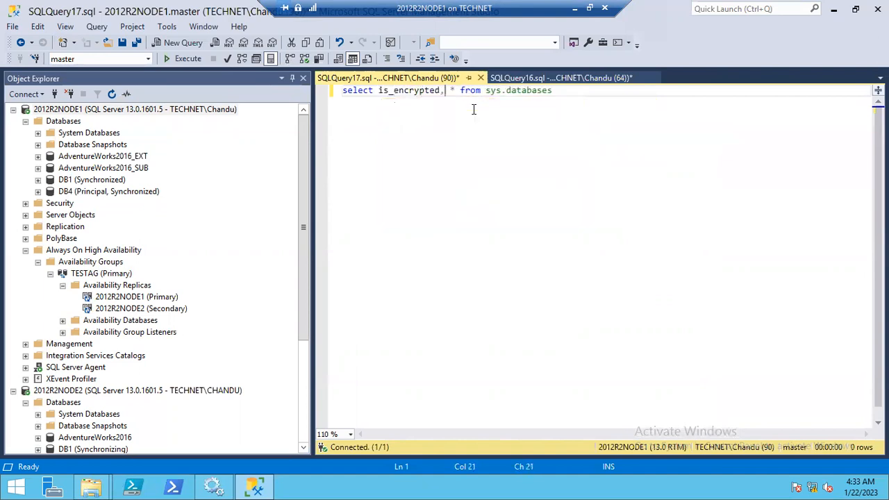
{"action": "key", "text": "F5"}
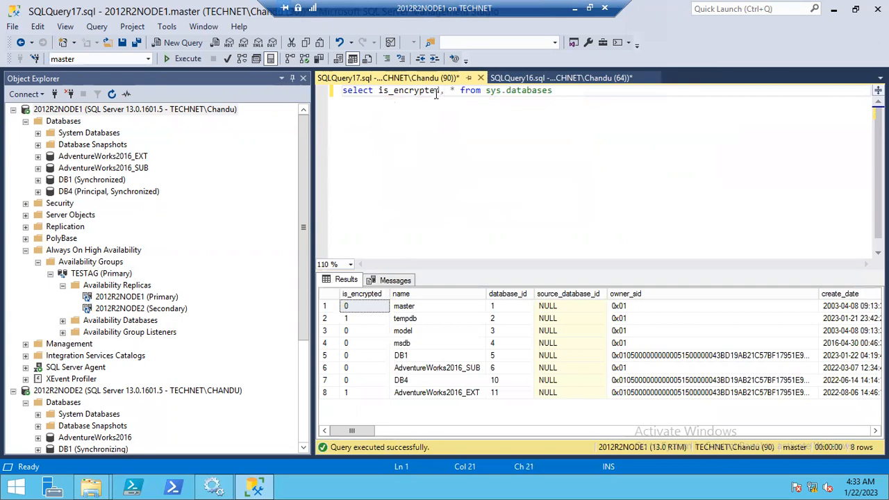
Examine the is_encrypted value of AdventureWorks2016_EXT in the query results
{"action": "double_click", "coordinate": [381, 91]}
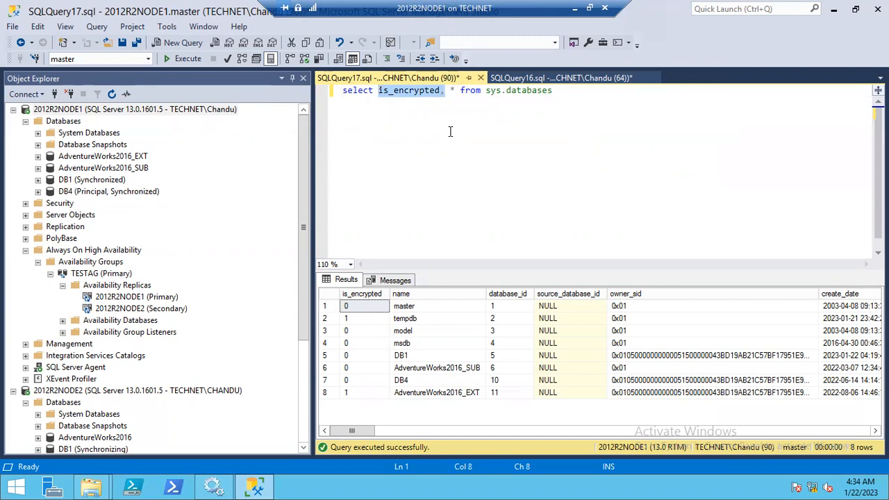
{"action": "double_click", "coordinate": [408, 91]}
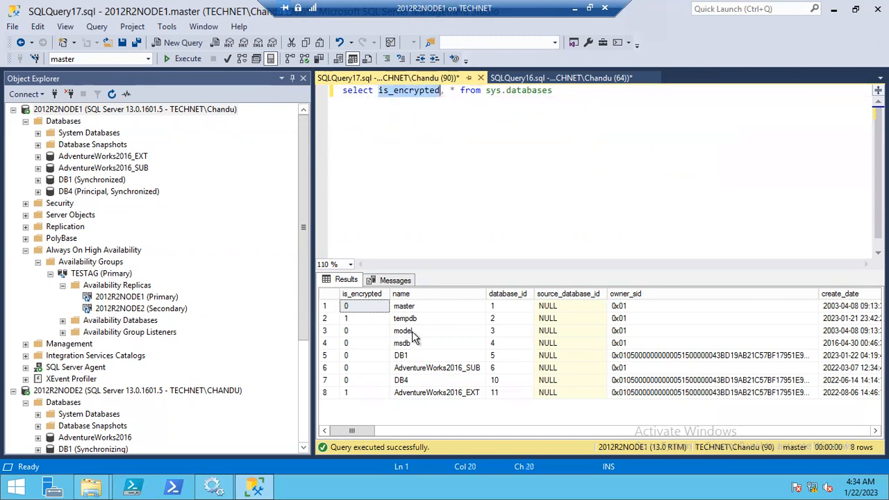
{"action": "left_click", "coordinate": [339, 398]}
{"action": "key", "text": "Right"}
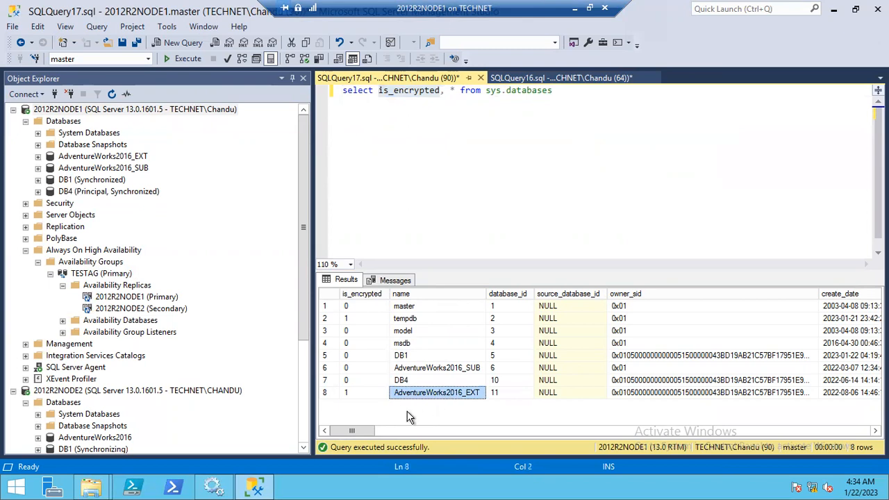
{"action": "left_click", "coordinate": [352, 393]}
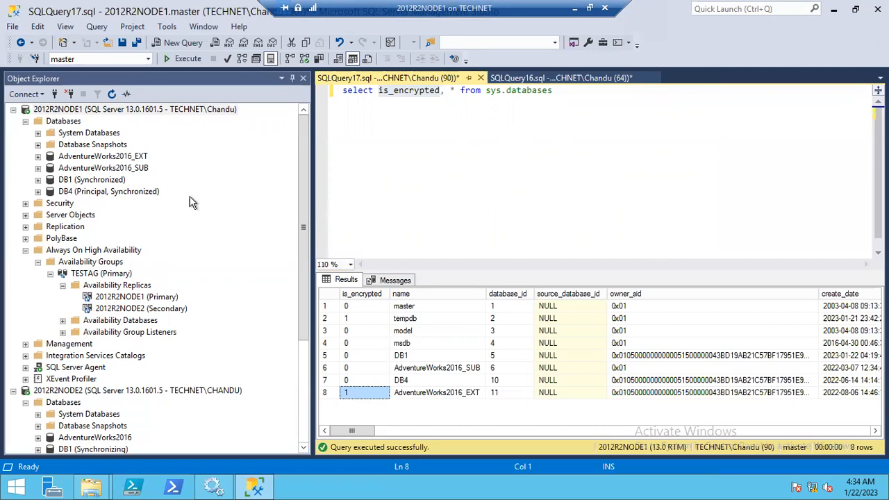
{"action": "left_click", "coordinate": [574, 110]}
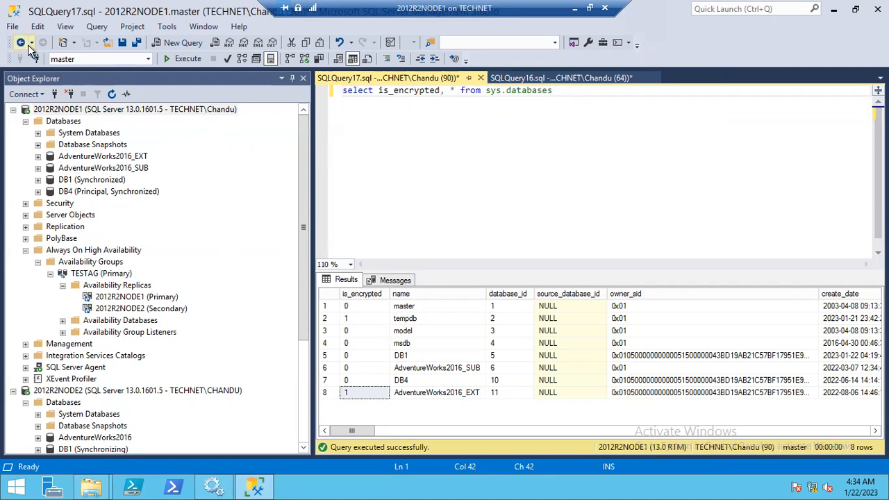
View the Configure TDE script from the Documents folder Add Database File\TDE, and close it without changes
{"action": "left_click", "coordinate": [13, 28]}
{"action": "mouse_move", "coordinate": [68, 89]}
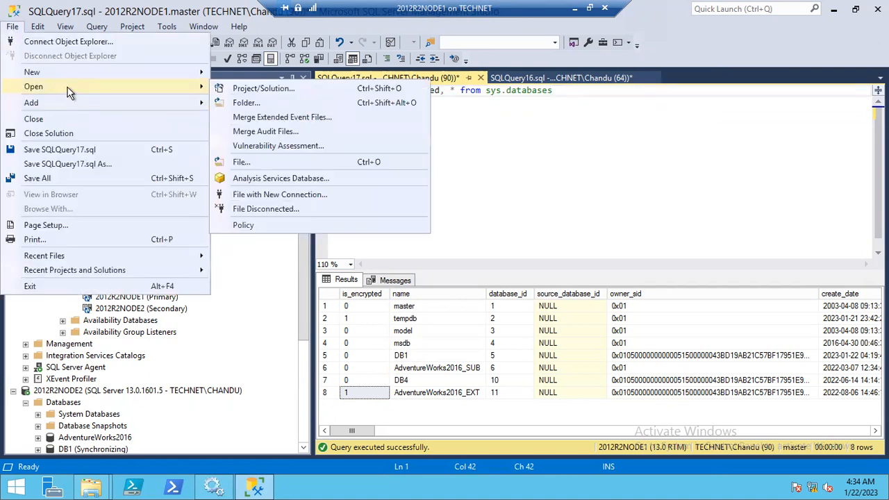
{"action": "left_click", "coordinate": [242, 162]}
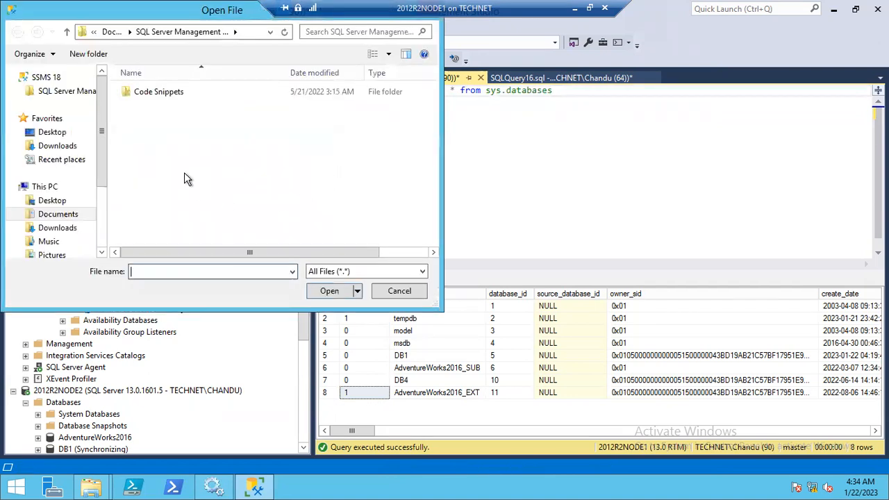
{"action": "left_click", "coordinate": [58, 214]}
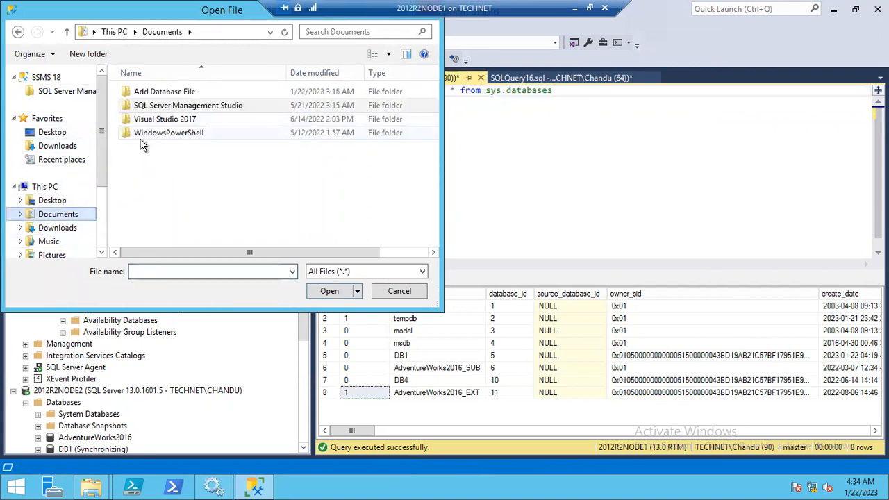
{"action": "double_click", "coordinate": [148, 92]}
{"action": "double_click", "coordinate": [141, 93]}
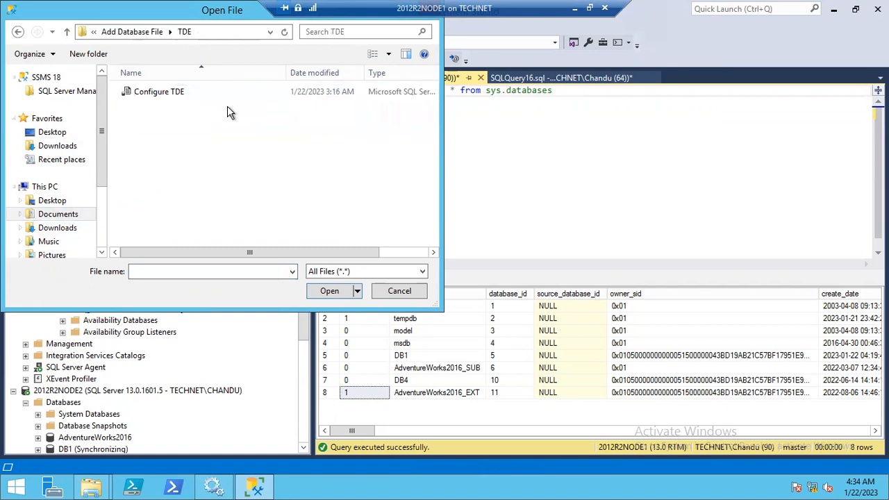
{"action": "double_click", "coordinate": [150, 93]}
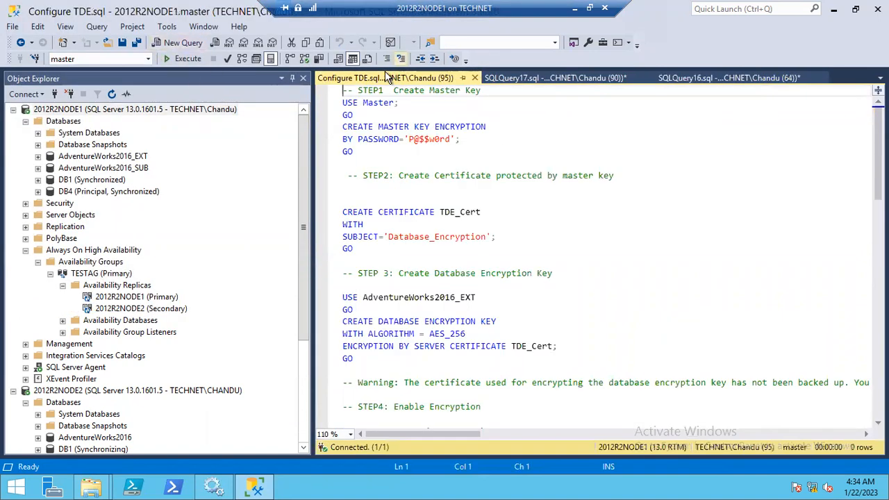
{"action": "left_click", "coordinate": [474, 77]}
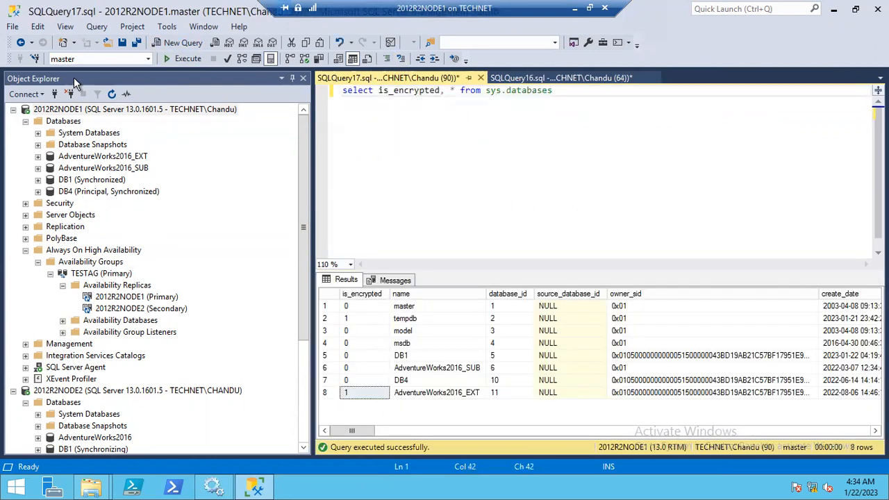
Open the script "Add database to an AG" from the Add Database File folder
{"action": "left_click", "coordinate": [12, 27]}
{"action": "mouse_move", "coordinate": [40, 87]}
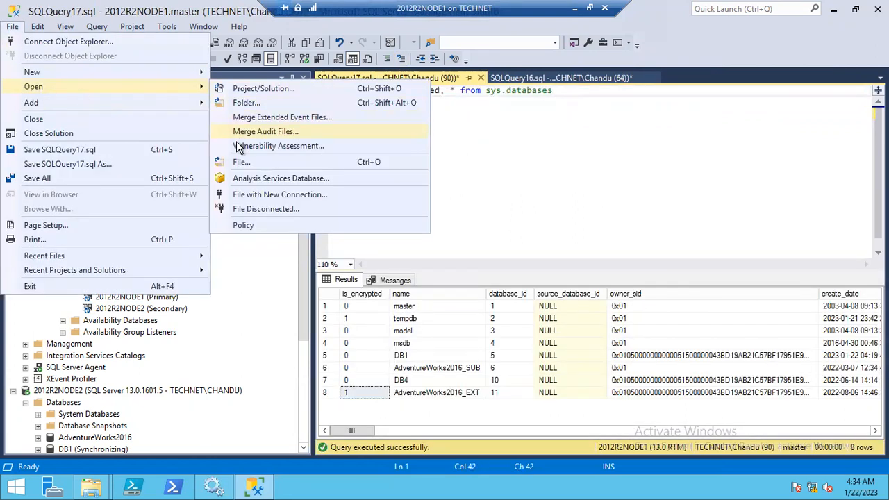
{"action": "left_click", "coordinate": [243, 163]}
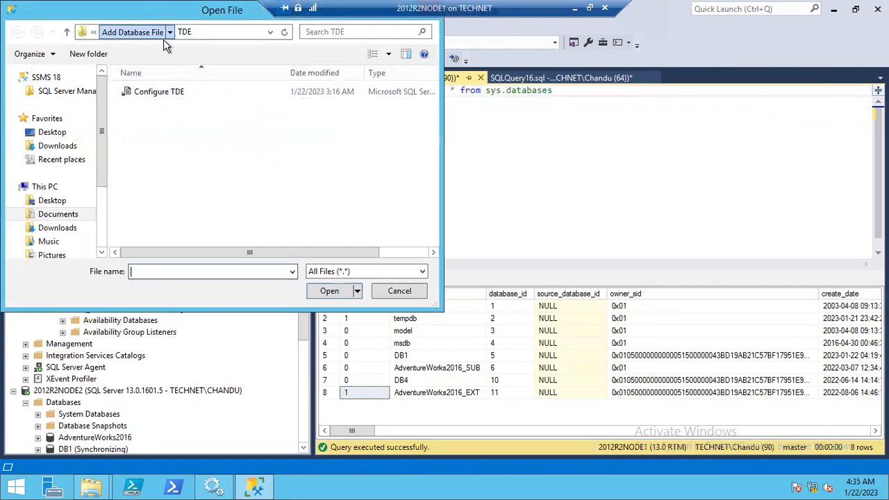
{"action": "left_click", "coordinate": [133, 31]}
{"action": "double_click", "coordinate": [154, 110]}
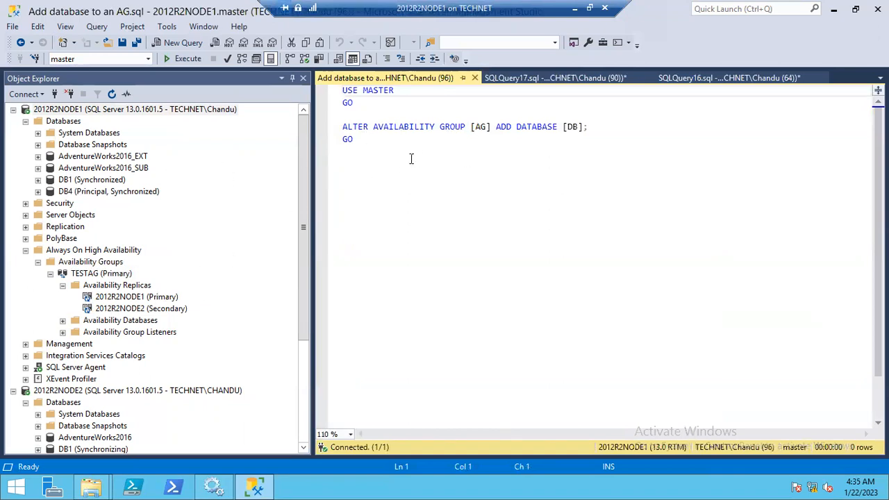
Edit the ALTER AVAILABILITY GROUP statement to use group TESTAG and database AdventureWorks2016_EXT
{"action": "left_click", "coordinate": [475, 127]}
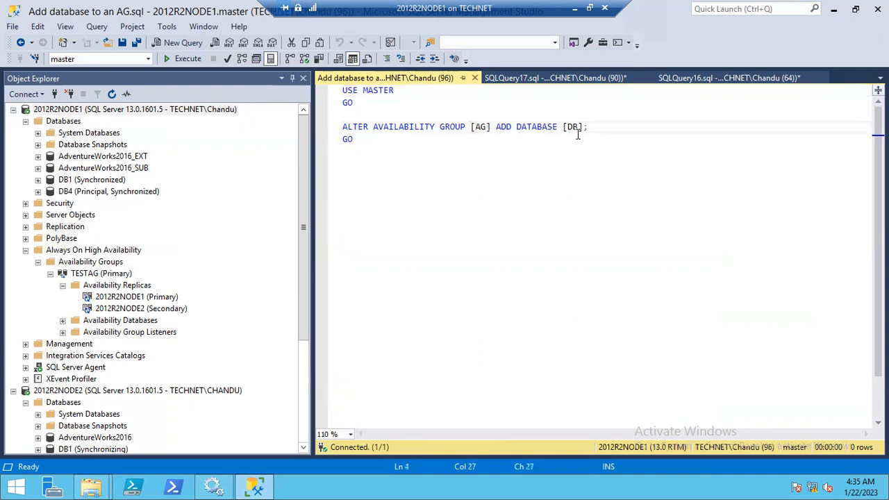
{"action": "type", "text": "TEST"}
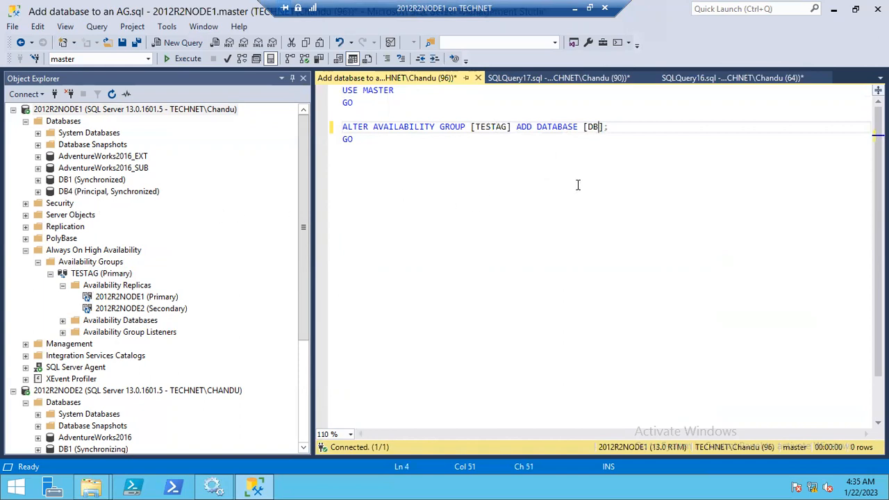
{"action": "left_click", "coordinate": [123, 157]}
{"action": "key", "text": "F2"}
{"action": "key", "text": "ctrl+c"}
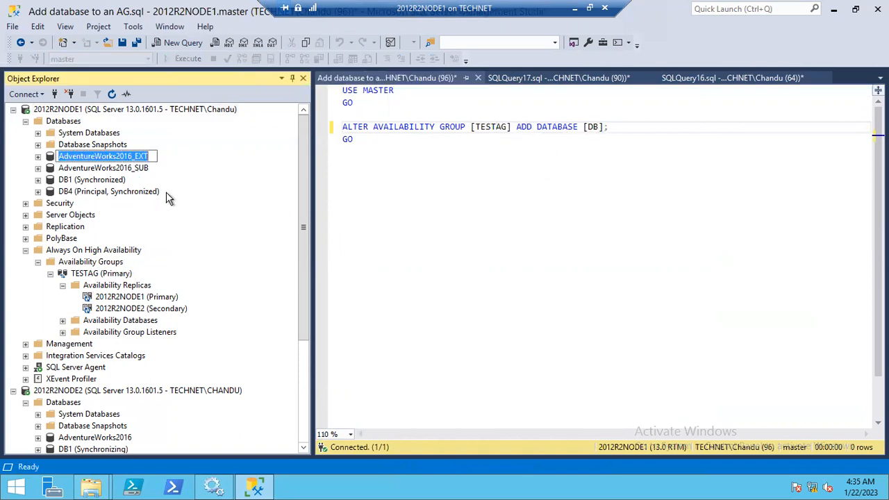
{"action": "double_click", "coordinate": [594, 127]}
{"action": "key", "text": "ctrl+v"}
{"action": "left_click", "coordinate": [400, 92]}
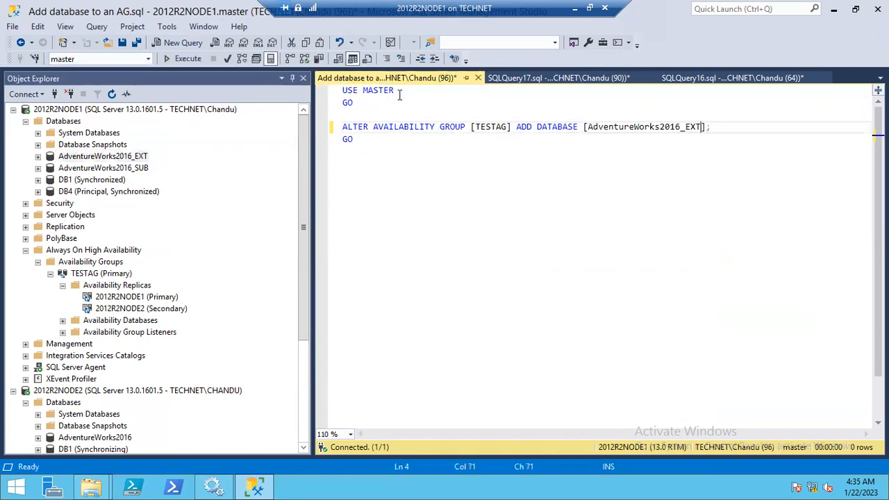
Check the AdventureWorks2016_EXT row in the is_encrypted query results, and return to its name in the add-database script
{"action": "left_click", "coordinate": [506, 77]}
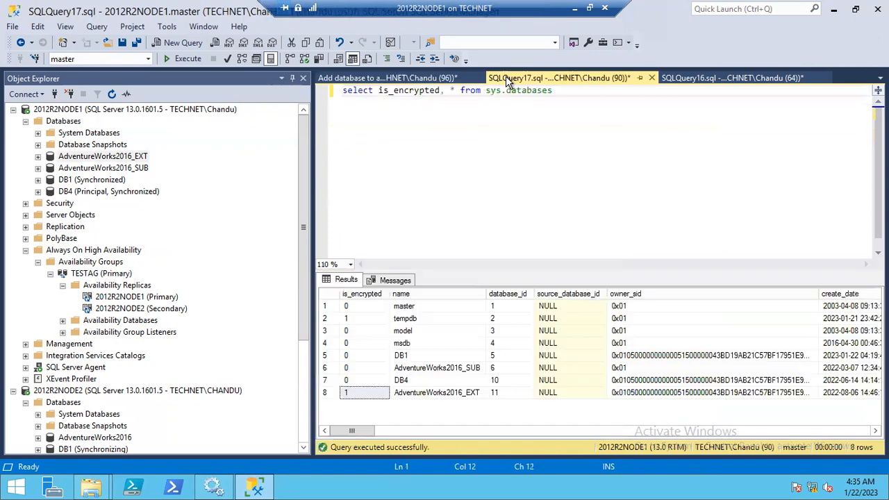
{"action": "left_click", "coordinate": [386, 392]}
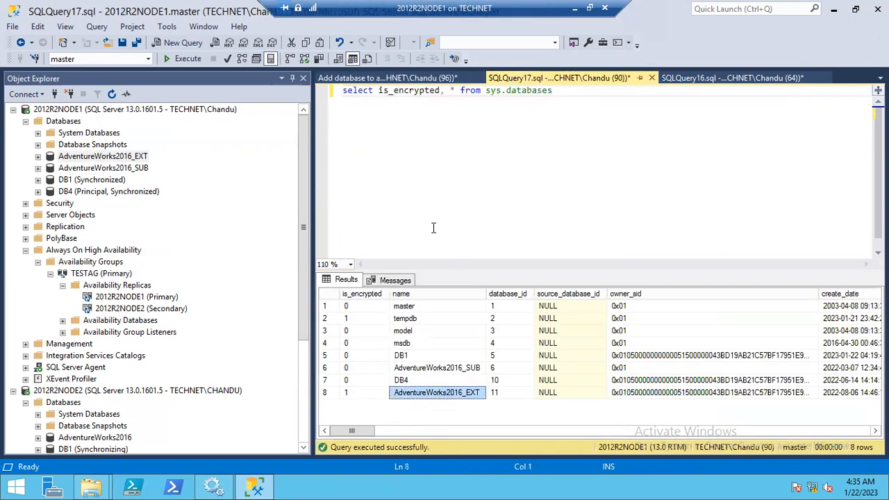
{"action": "left_click", "coordinate": [379, 78]}
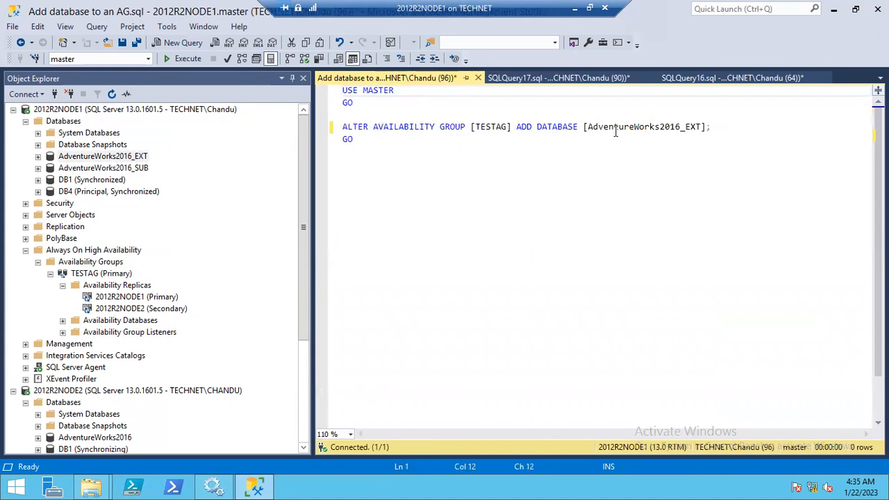
{"action": "left_click_drag", "start_coordinate": [588, 128], "coordinate": [701, 128]}
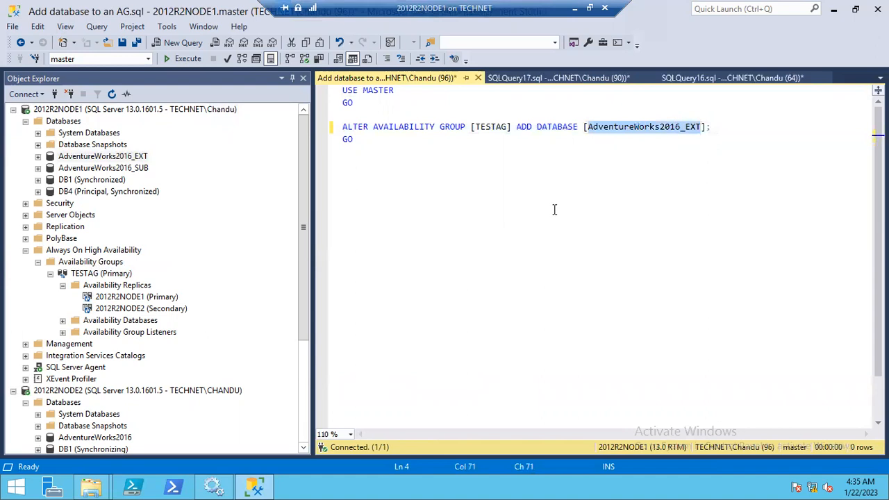
View the status details for AdventureWorks2016_EXT in TESTAG's Add Database wizard, and cancel the wizard
{"action": "right_click", "coordinate": [102, 275]}
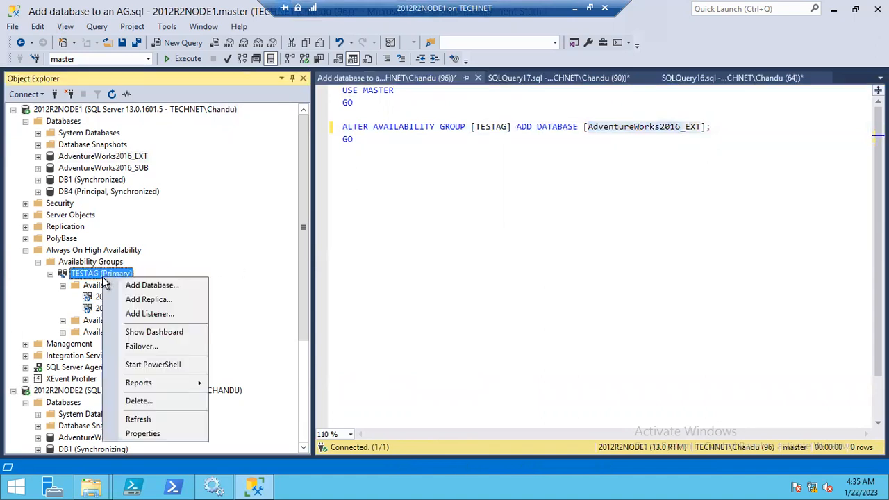
{"action": "left_click", "coordinate": [153, 285]}
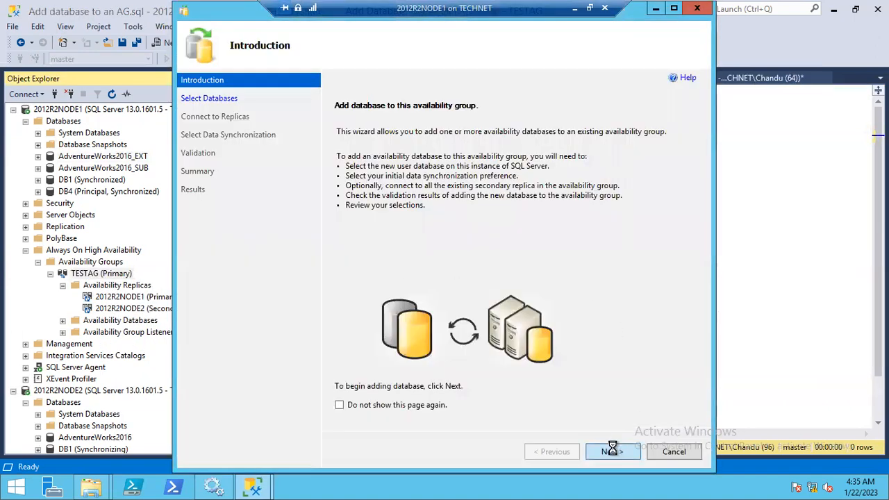
{"action": "left_click", "coordinate": [612, 451]}
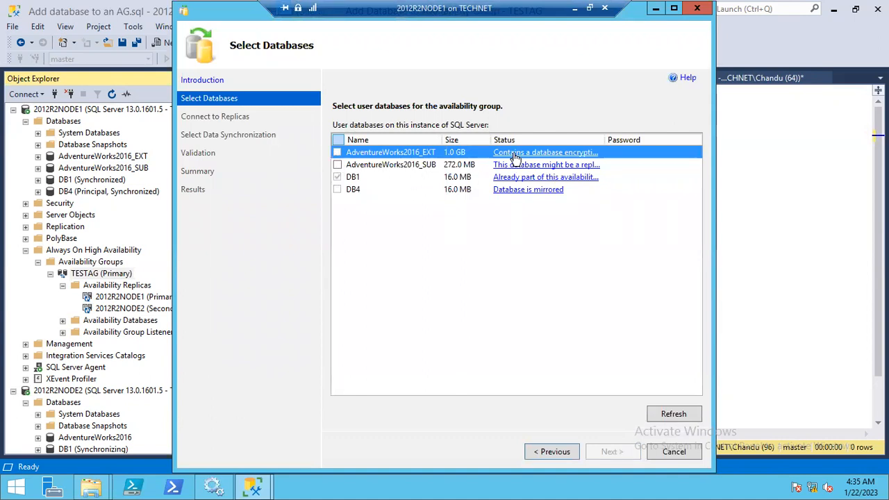
{"action": "left_click", "coordinate": [558, 154]}
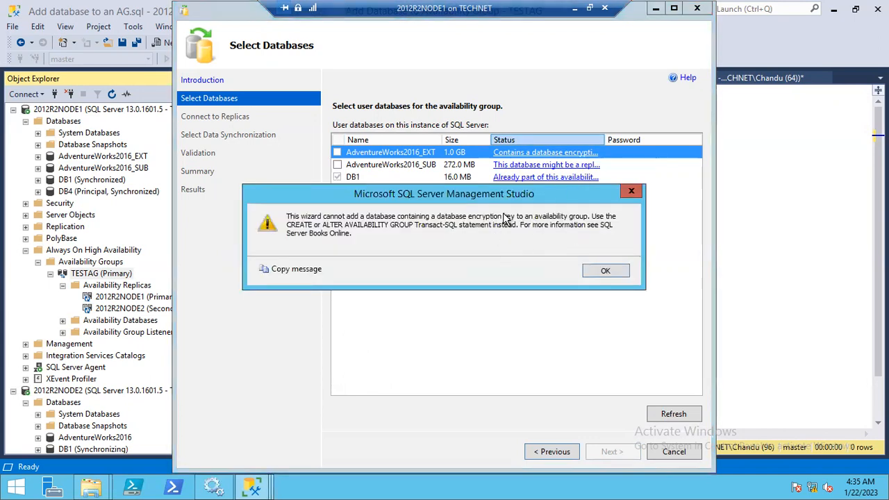
{"action": "left_click", "coordinate": [603, 272]}
{"action": "left_click", "coordinate": [674, 451]}
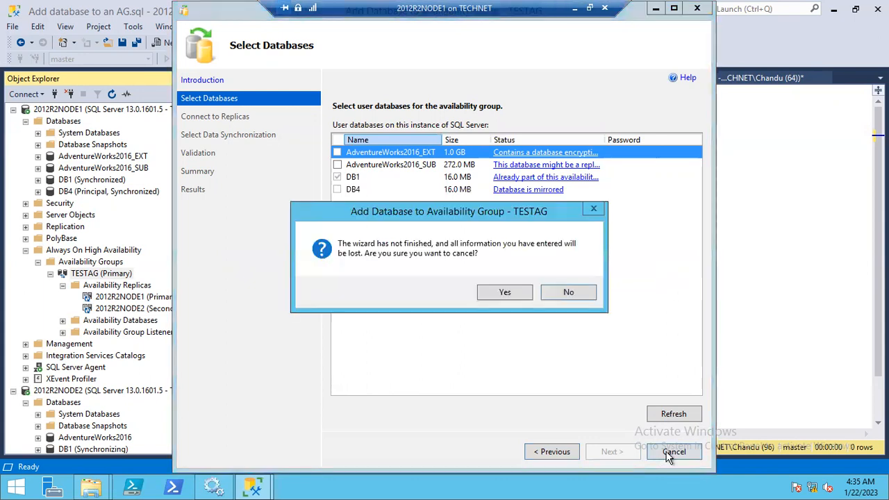
{"action": "left_click", "coordinate": [513, 295]}
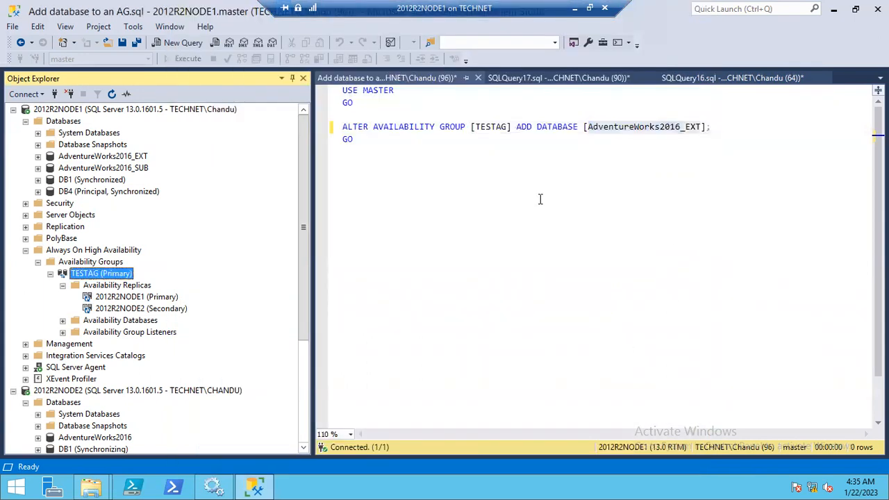
Try to run the script that adds AdventureWorks2016_EXT to TESTAG, and review its messages
{"action": "left_click", "coordinate": [359, 160]}
{"action": "left_click", "coordinate": [186, 58]}
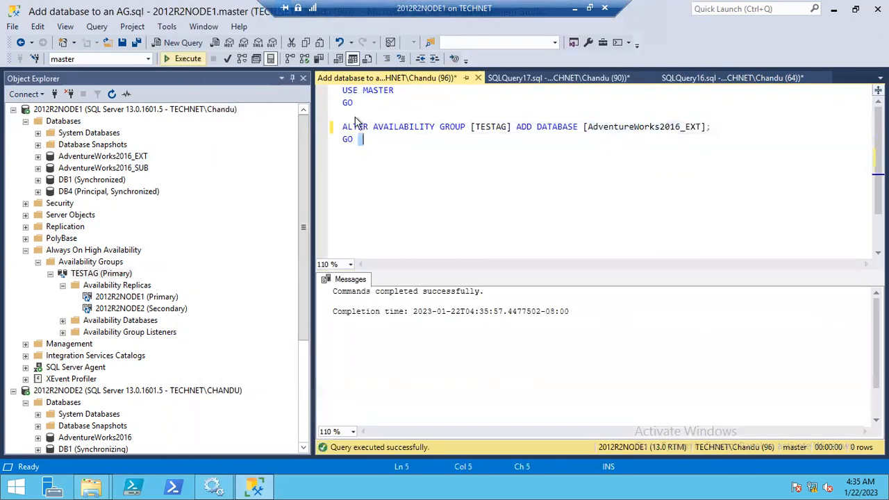
{"action": "left_click_drag", "start_coordinate": [614, 320], "coordinate": [267, 273]}
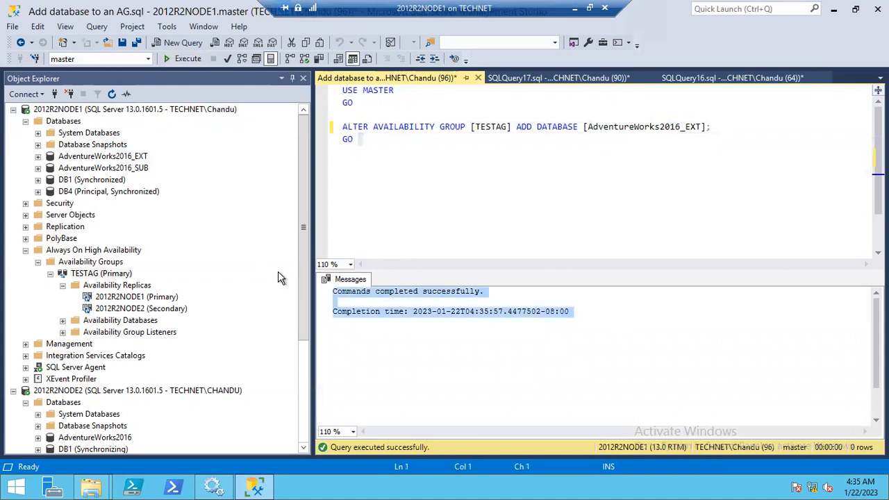
Refresh the Databases folder of 2012R2NODE1 and the Availability Databases of TESTAG to check for AdventureWorks2016_EXT
{"action": "right_click", "coordinate": [80, 123]}
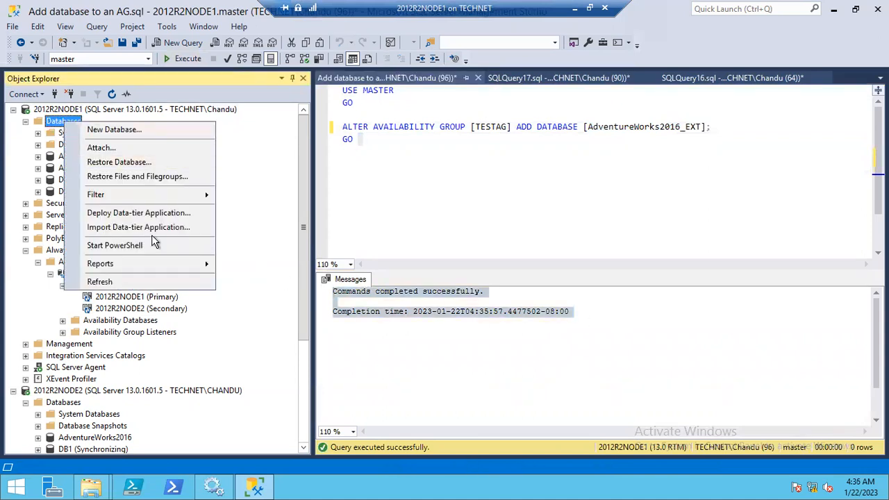
{"action": "left_click", "coordinate": [99, 282]}
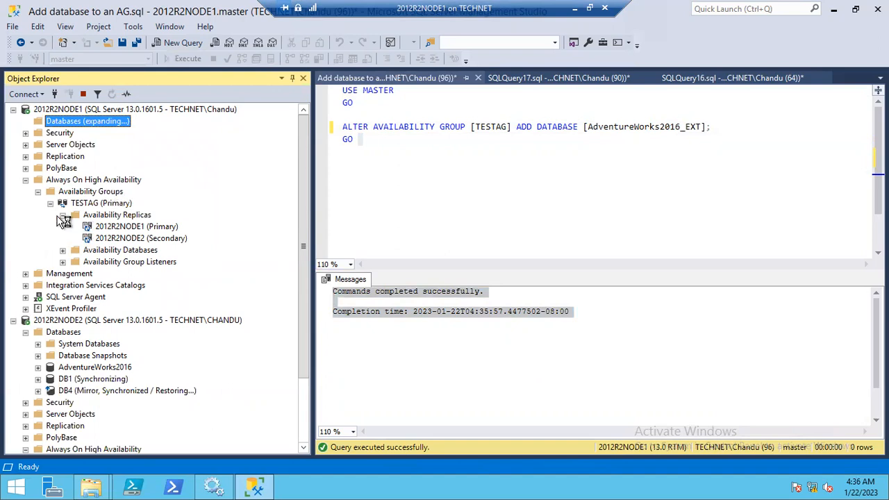
{"action": "left_click", "coordinate": [112, 93]}
{"action": "left_click", "coordinate": [428, 211]}
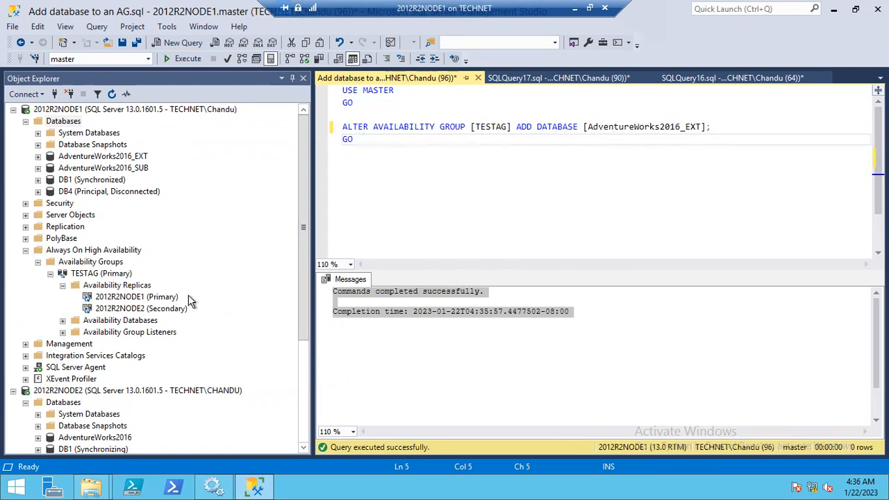
{"action": "left_click", "coordinate": [97, 324]}
{"action": "double_click", "coordinate": [98, 324]}
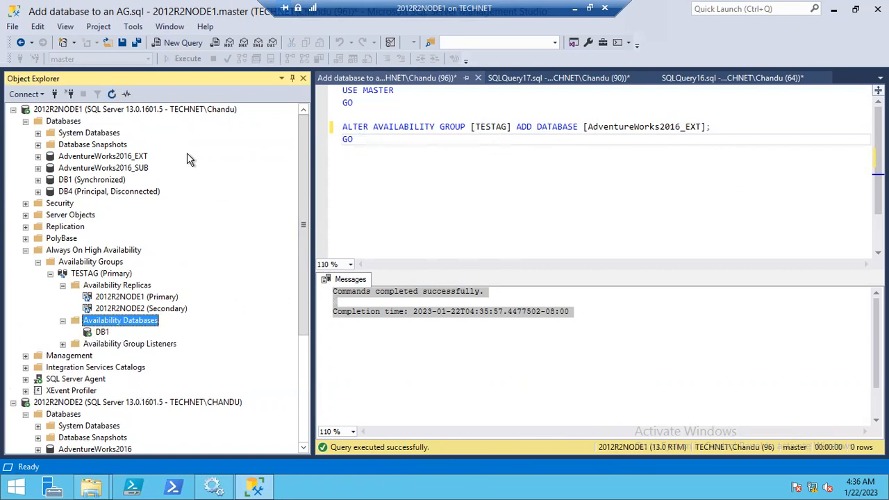
{"action": "left_click", "coordinate": [112, 95]}
Run the entire script to add AdventureWorks2016_EXT to TESTAG, and refresh the Databases folder of 2012R2NODE1
{"action": "left_click", "coordinate": [324, 168]}
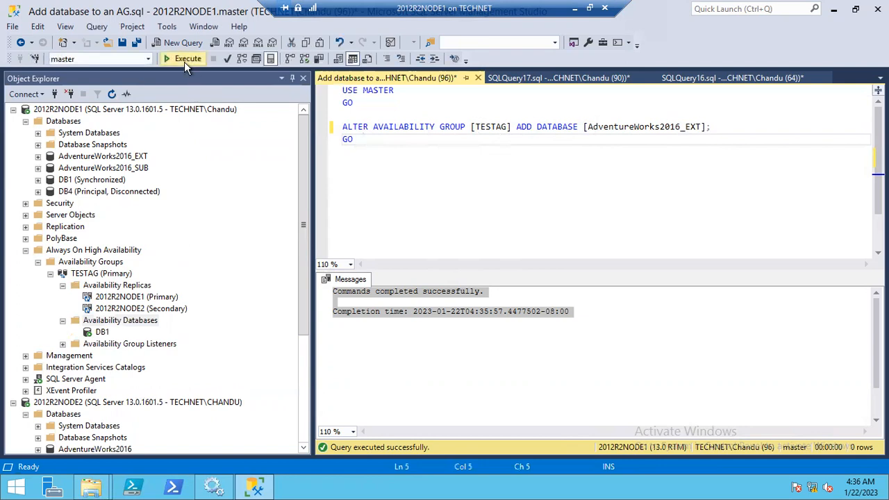
{"action": "left_click", "coordinate": [184, 59]}
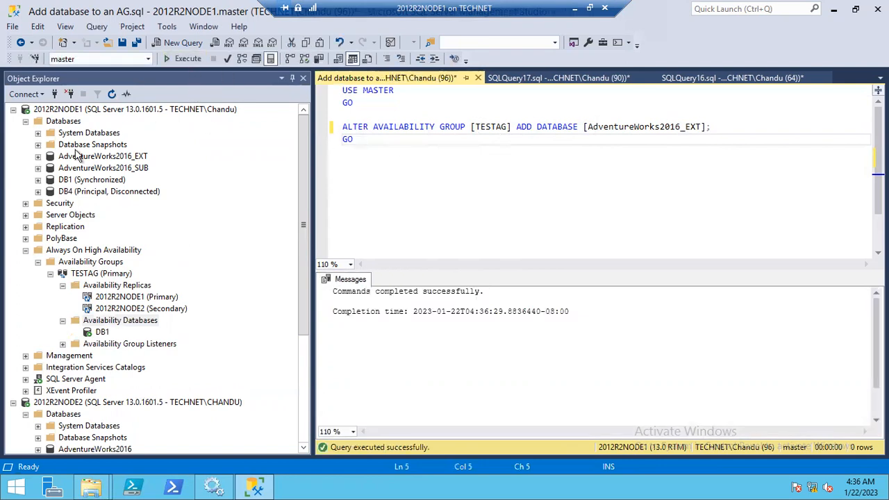
{"action": "left_click", "coordinate": [74, 121]}
{"action": "left_click", "coordinate": [116, 93]}
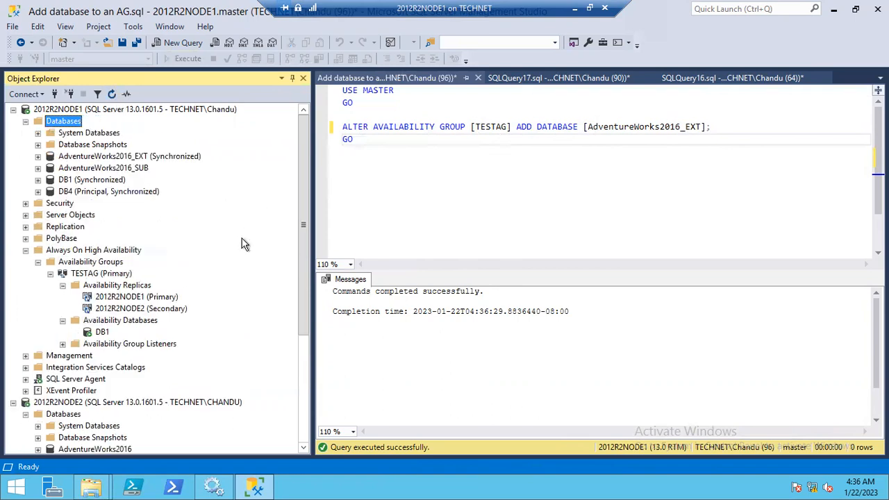
Check the state of AdventureWorks2016_EXT on 2012R2NODE1 and refresh TESTAG's Availability Databases list
{"action": "left_click", "coordinate": [118, 167]}
{"action": "left_click", "coordinate": [125, 156]}
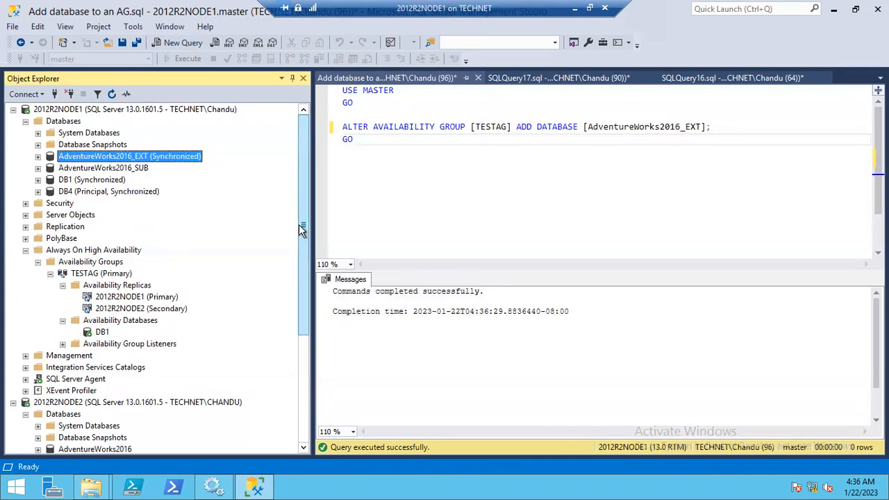
{"action": "left_click", "coordinate": [106, 321]}
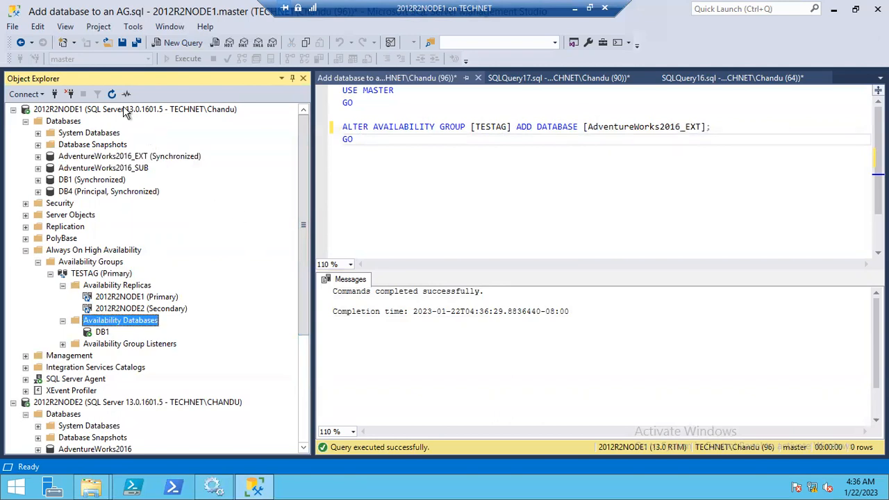
{"action": "left_click", "coordinate": [112, 94]}
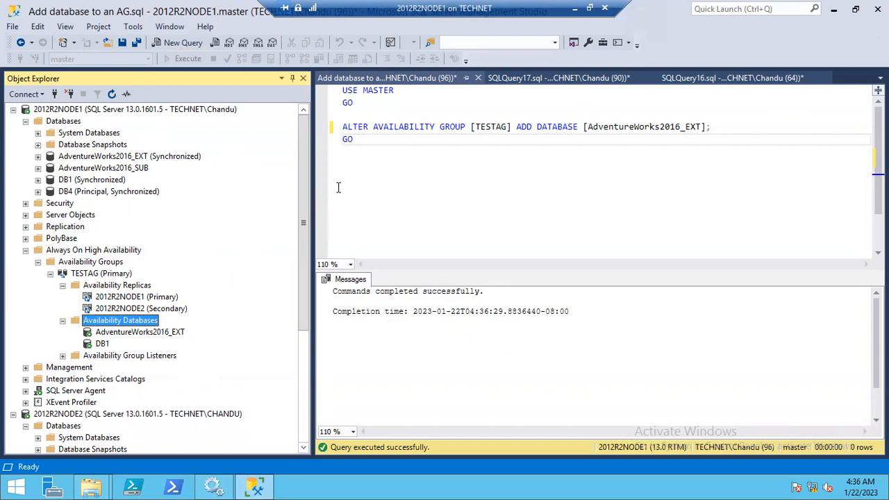
Collapse the databases of 2012R2NODE1, and refresh those of 2012R2NODE2 to check the state of AdventureWorks2016_EXT
{"action": "left_click", "coordinate": [27, 122]}
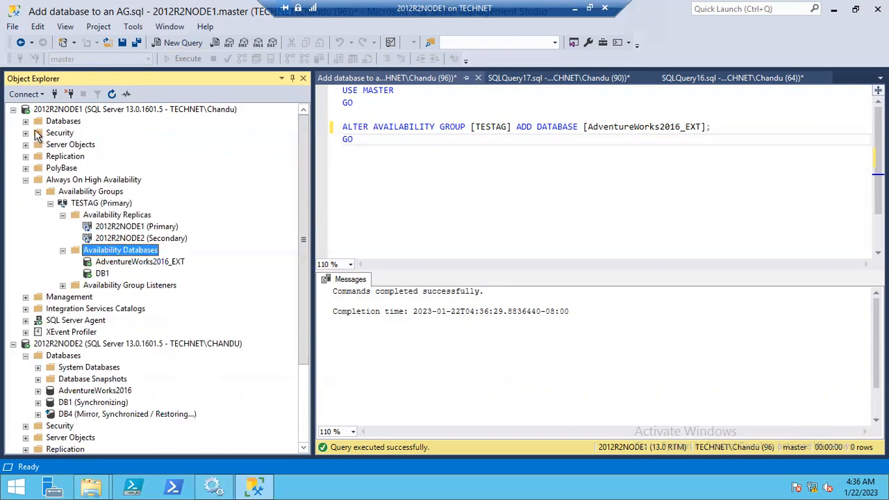
{"action": "right_click", "coordinate": [55, 357]}
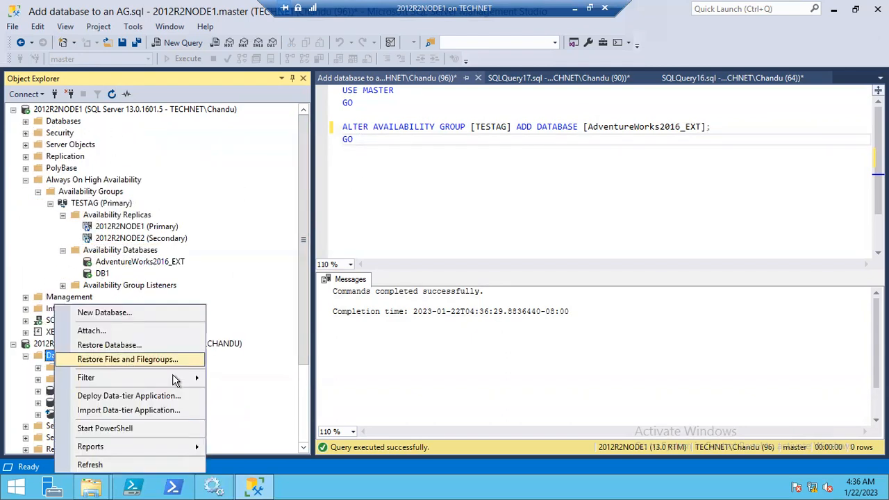
{"action": "left_click", "coordinate": [113, 462]}
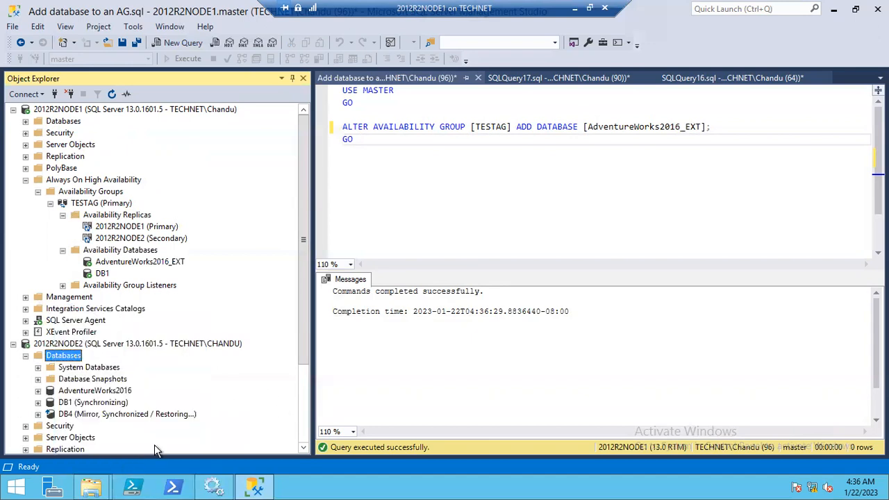
{"action": "left_click", "coordinate": [112, 94]}
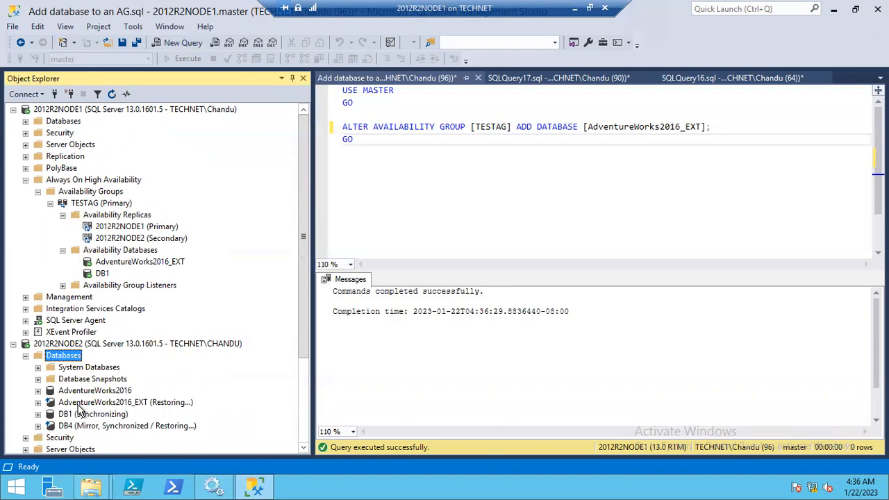
{"action": "left_click", "coordinate": [79, 404]}
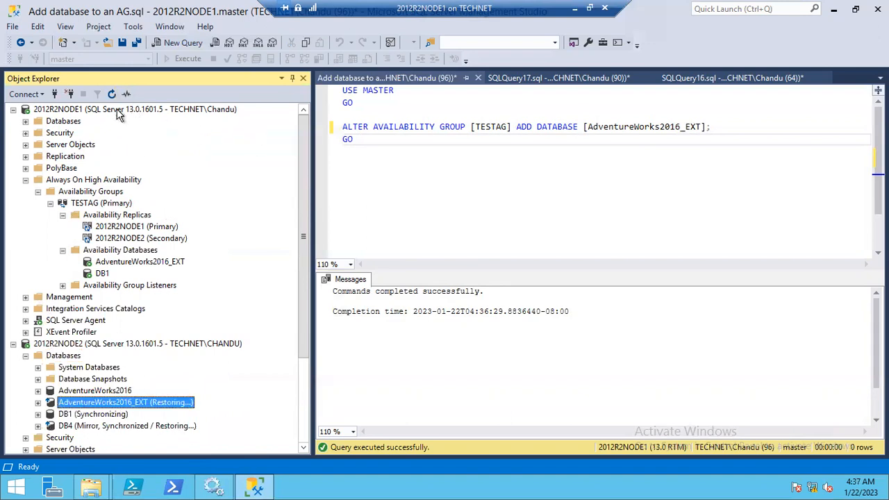
Open a new query on 2012R2NODE1 and run select * from sys.dm_hadr_automatic_seeding
{"action": "right_click", "coordinate": [163, 114]}
{"action": "left_click", "coordinate": [157, 165]}
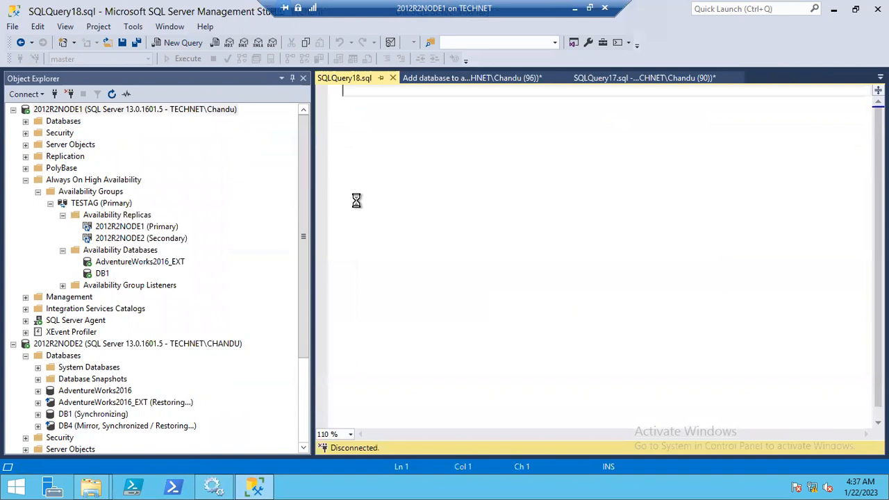
{"action": "type", "text": "select * from "}
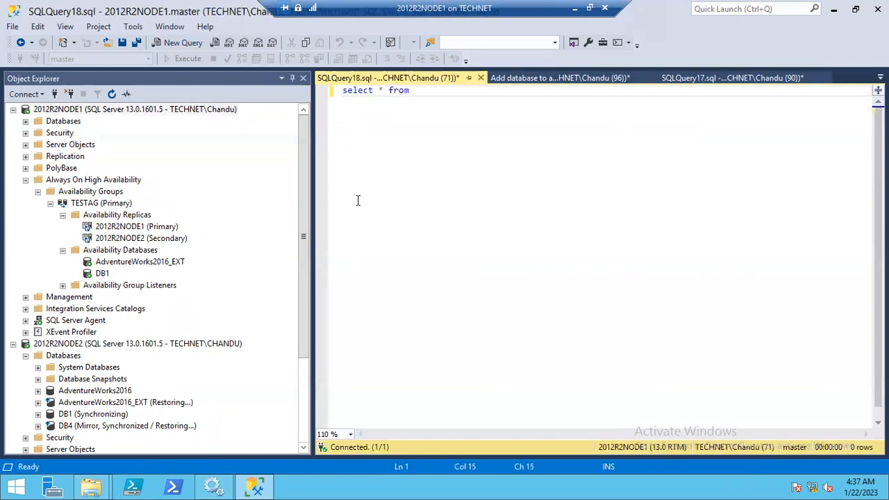
{"action": "type", "text": "sys.dm_h"}
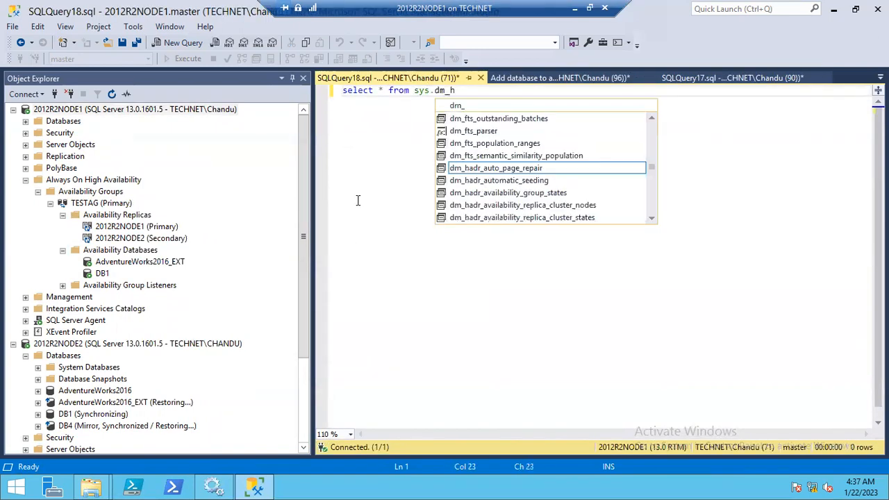
{"action": "type", "text": "adr_aut"}
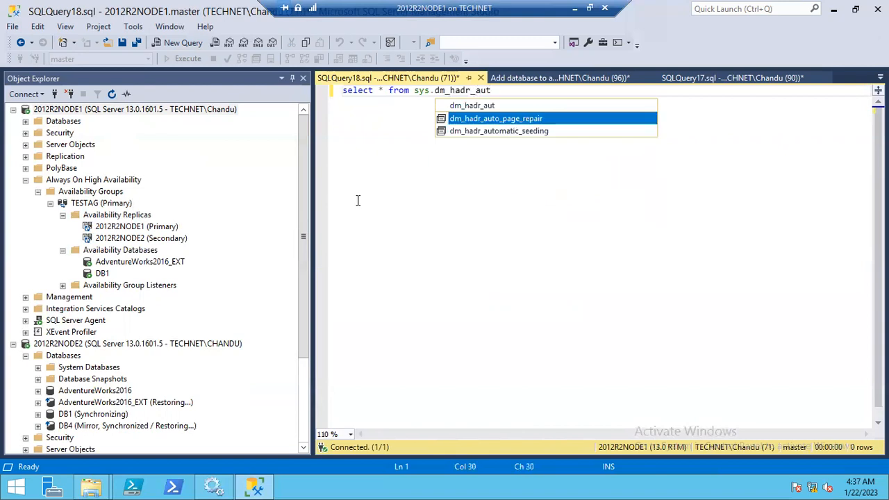
{"action": "key", "text": "Down"}
{"action": "key", "text": "Tab"}
{"action": "key", "text": "F5"}
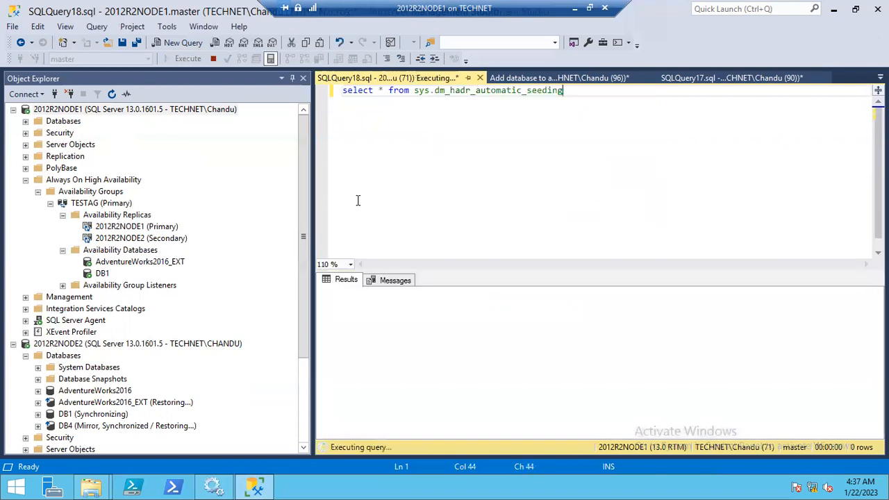
Widen the query area and examine the current_state column of the automatic seeding results down to the last row
{"action": "left_click_drag", "start_coordinate": [304, 228], "coordinate": [204, 228]}
{"action": "left_click_drag", "start_coordinate": [514, 431], "coordinate": [846, 446]}
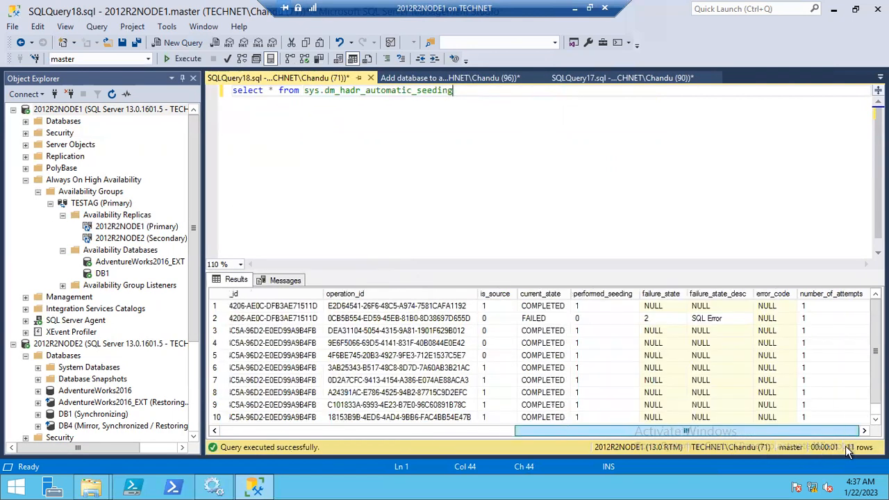
{"action": "left_click", "coordinate": [559, 307]}
{"action": "scroll", "coordinate": [549, 384], "scroll_direction": "down", "scroll_amount": 1}
{"action": "scroll", "coordinate": [549, 385], "scroll_direction": "up", "scroll_amount": 1}
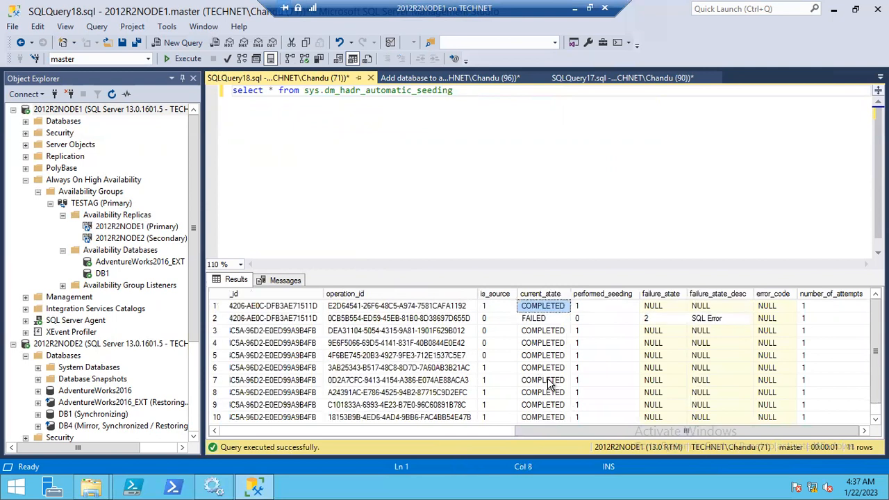
{"action": "scroll", "coordinate": [552, 391], "scroll_direction": "down", "scroll_amount": 1}
{"action": "scroll", "coordinate": [549, 394], "scroll_direction": "up", "scroll_amount": 1}
{"action": "scroll", "coordinate": [546, 393], "scroll_direction": "down", "scroll_amount": 1}
{"action": "left_click", "coordinate": [535, 418]}
Check the start time, completion time and current state of the latest seeding operation in row 11
{"action": "left_click", "coordinate": [306, 431]}
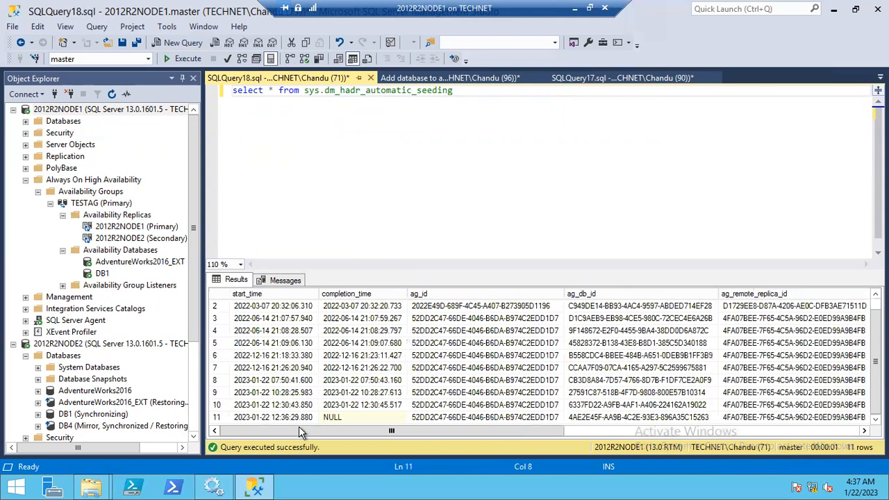
{"action": "left_click", "coordinate": [249, 417]}
{"action": "left_click_drag", "start_coordinate": [557, 432], "coordinate": [574, 434]}
{"action": "left_click_drag", "start_coordinate": [355, 439], "coordinate": [288, 417]}
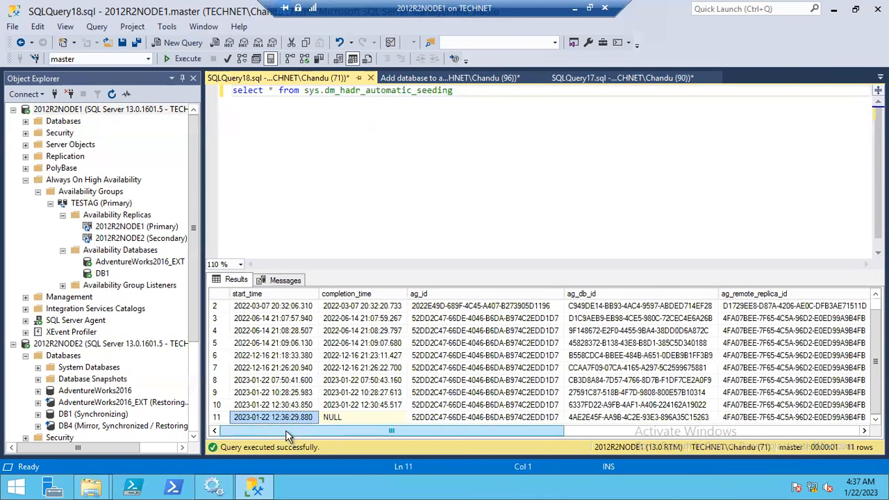
{"action": "left_click_drag", "start_coordinate": [285, 430], "coordinate": [534, 455]}
{"action": "left_click_drag", "start_coordinate": [613, 451], "coordinate": [560, 423]}
{"action": "left_click", "coordinate": [556, 417]}
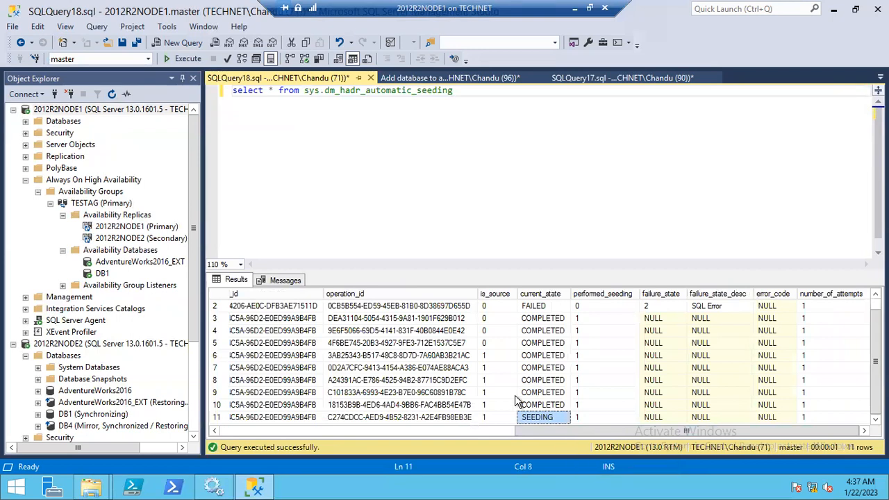
Add select * from sys.dm_hadr_physical_seeding_stats below the first query and run only that statement
{"action": "left_click", "coordinate": [532, 141]}
{"action": "key", "text": "Return"}
{"action": "type", "text": "select * f"}
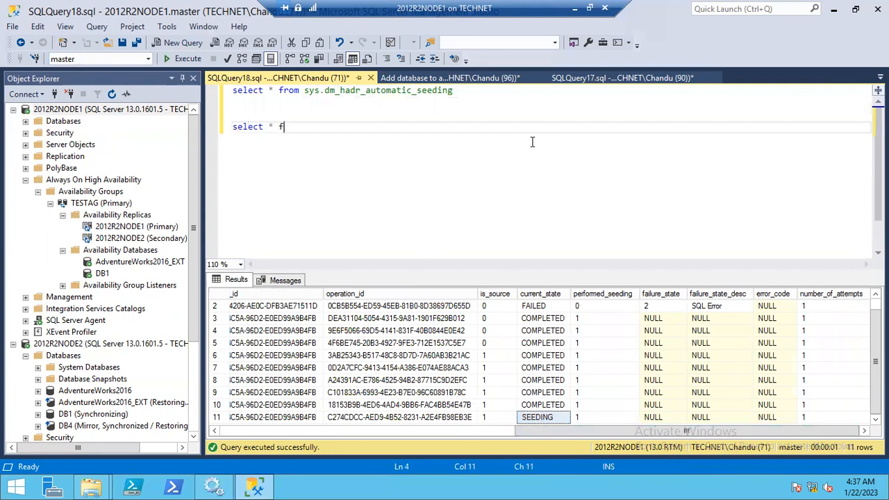
{"action": "type", "text": "rom sys.dm_phsy"}
{"action": "key", "text": "BackSpace"}
{"action": "key", "text": "BackSpace"}
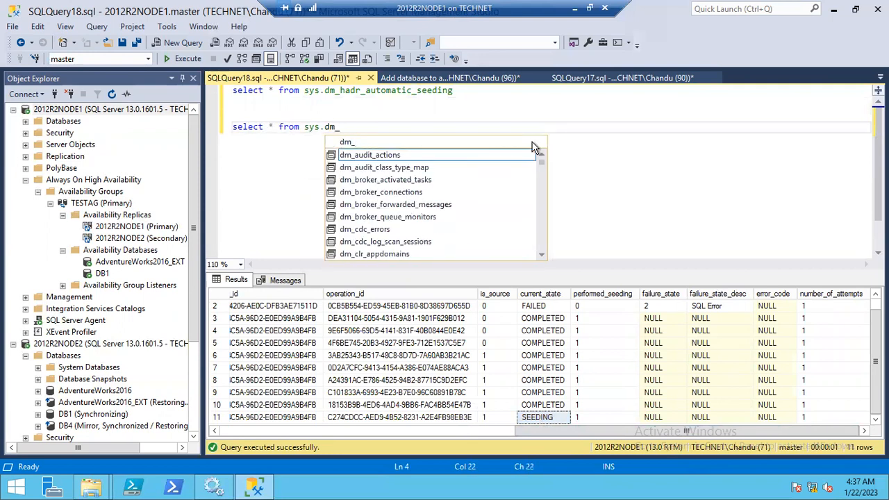
{"action": "type", "text": "hadr_p"}
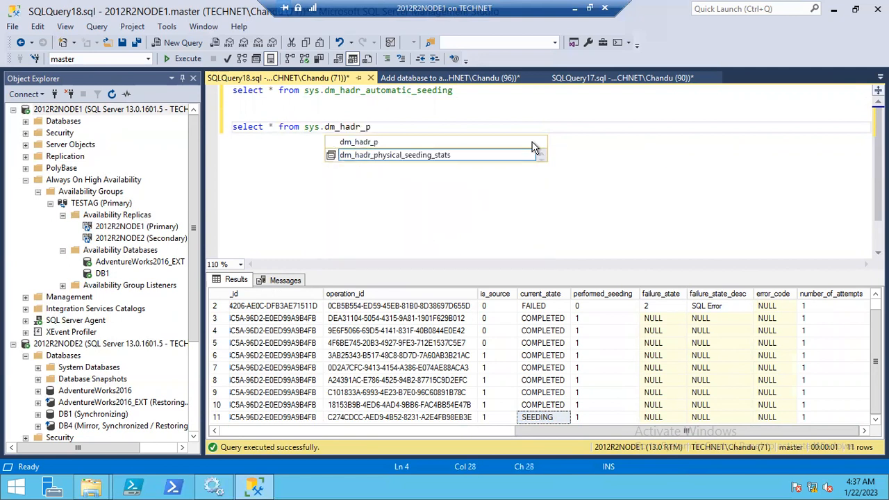
{"action": "type", "text": "hy"}
{"action": "key", "text": "Tab"}
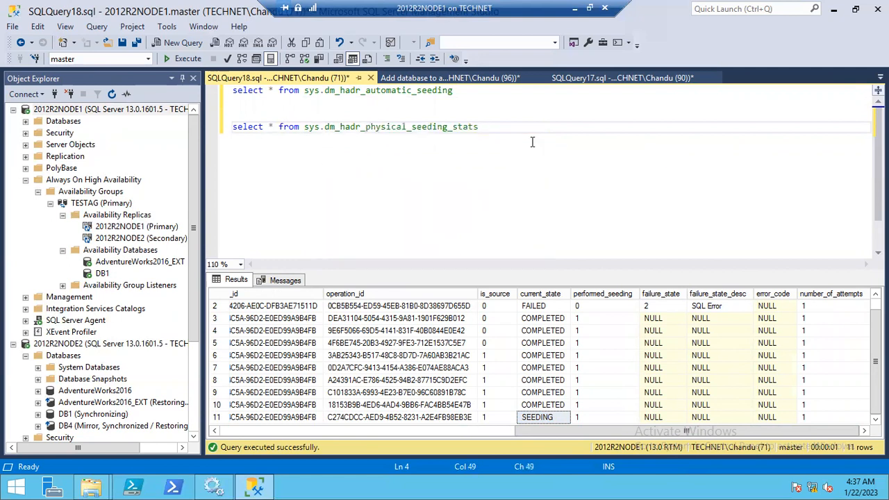
{"action": "key", "text": "shift+Up"}
{"action": "key", "text": "F5"}
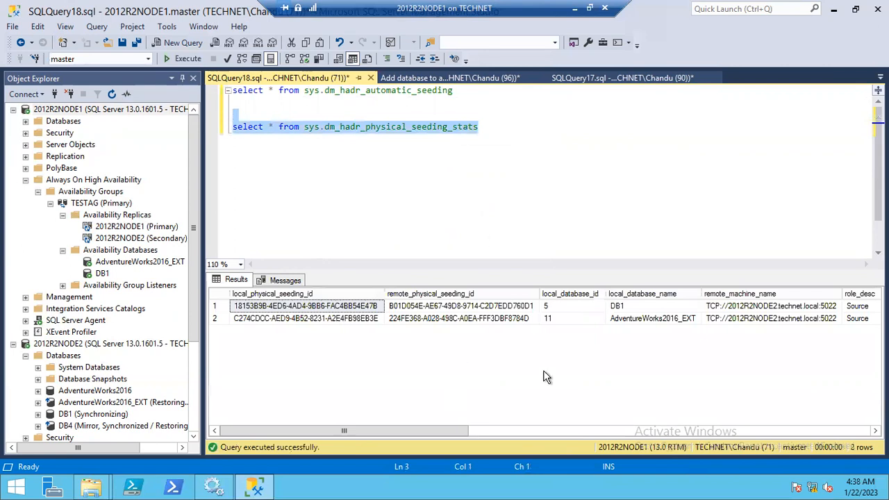
Examine the AdventureWorks2016_EXT row of the physical seeding stats, from role and transfer rate to end time and failure columns
{"action": "left_click", "coordinate": [625, 318]}
{"action": "left_click_drag", "start_coordinate": [420, 430], "coordinate": [601, 430]}
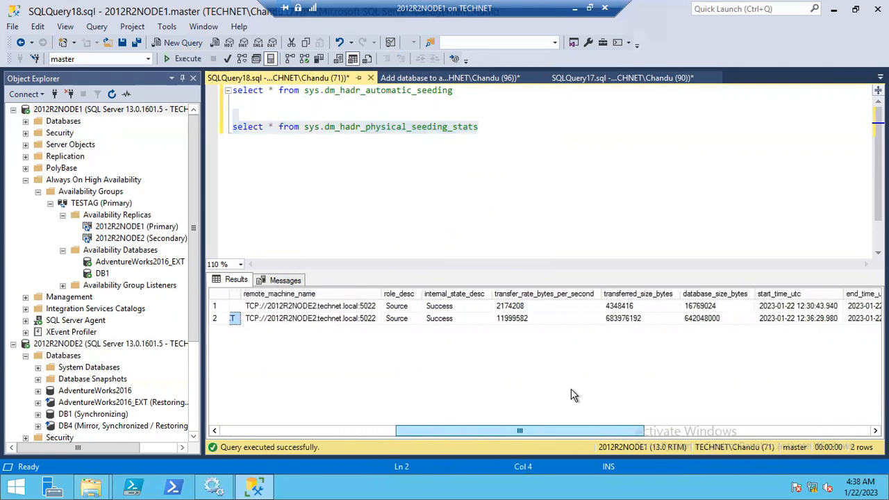
{"action": "left_click", "coordinate": [398, 320]}
{"action": "left_click_drag", "start_coordinate": [461, 429], "coordinate": [762, 435]}
Collapse 2012R2NODE1 and refresh the Databases folder of 2012R2NODE2 to check the state of AdventureWorks2016_EXT
{"action": "left_click", "coordinate": [14, 109]}
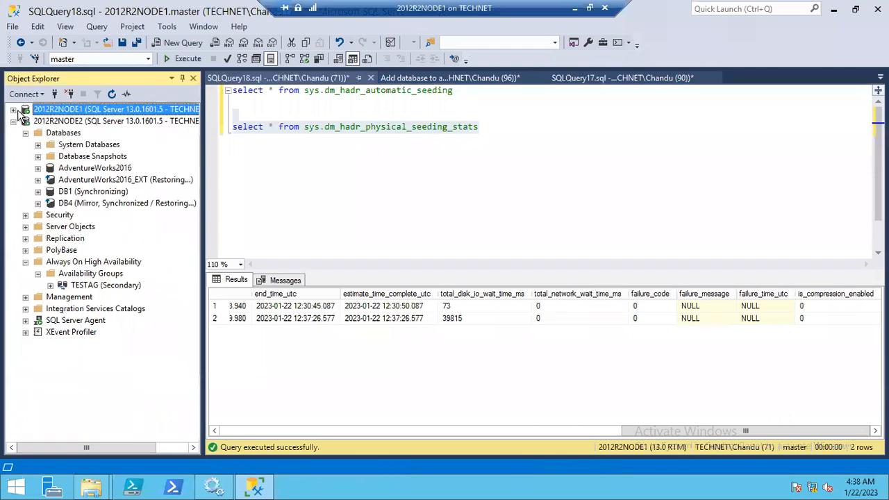
{"action": "right_click", "coordinate": [64, 132]}
{"action": "left_click", "coordinate": [101, 291]}
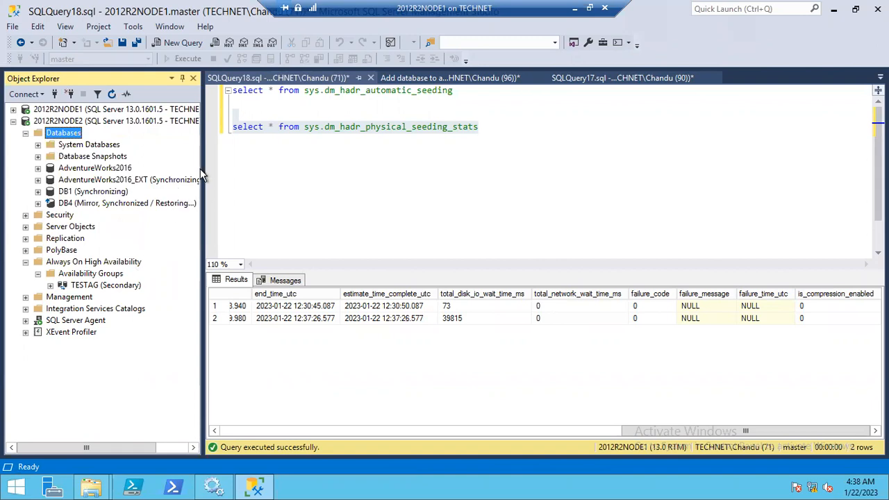
{"action": "left_click_drag", "start_coordinate": [201, 168], "coordinate": [368, 173]}
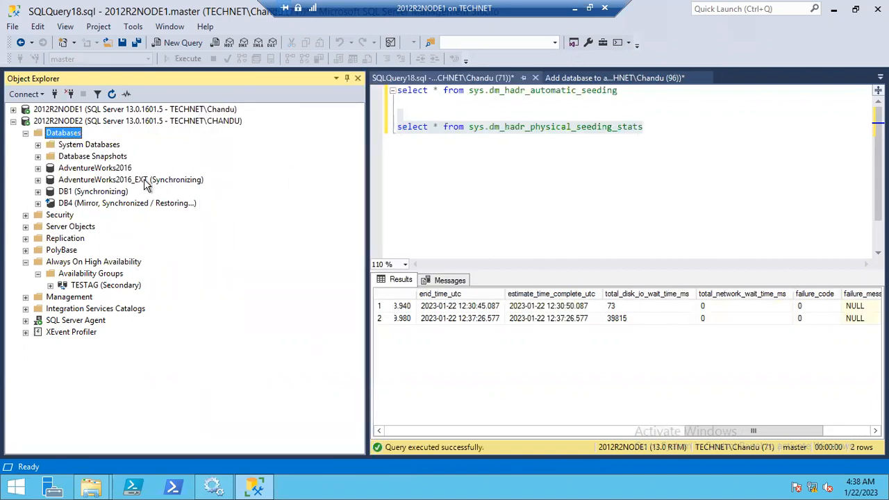
{"action": "left_click", "coordinate": [145, 182]}
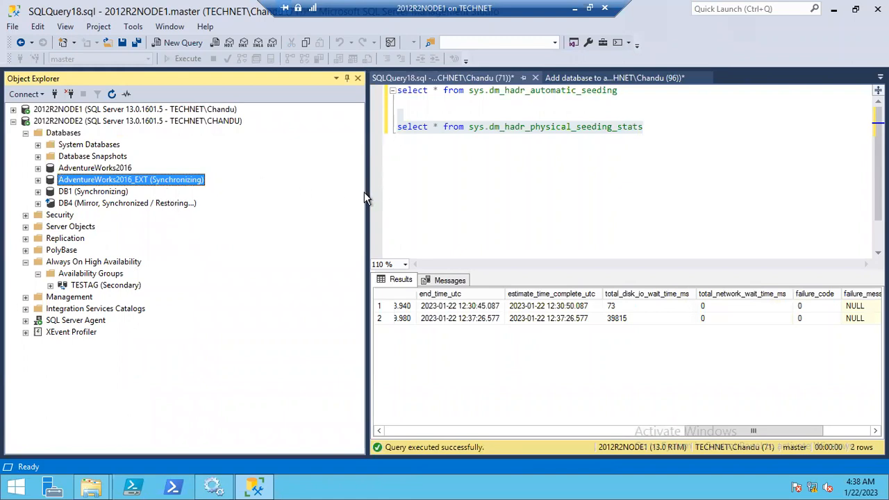
{"action": "left_click_drag", "start_coordinate": [367, 194], "coordinate": [237, 193]}
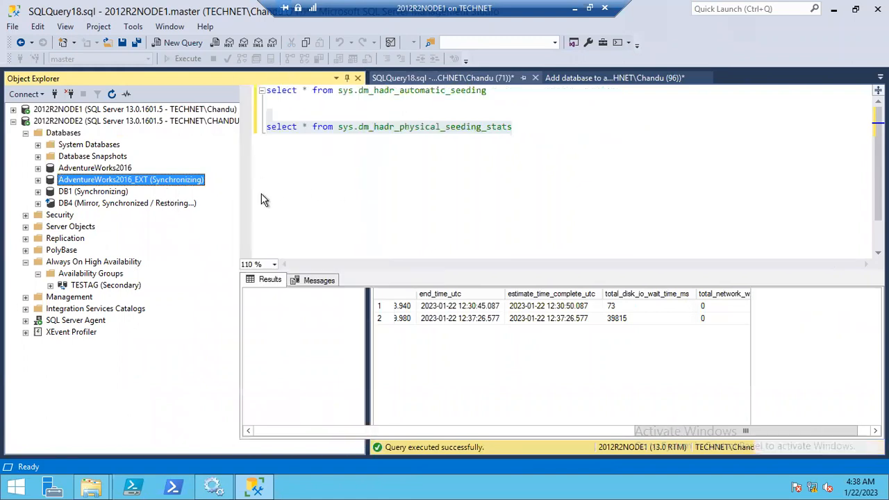
Return to the Add database to an AG script and add select * from sys.availability_replicas below its last GO
{"action": "left_click", "coordinate": [422, 75]}
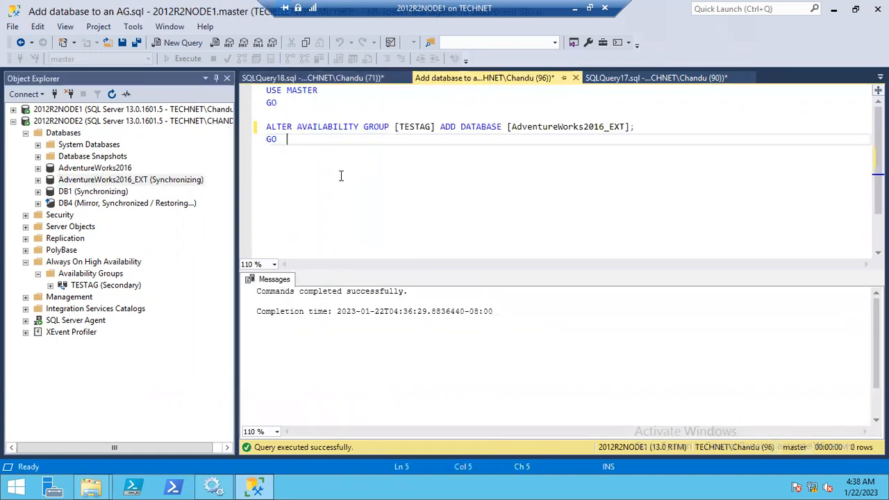
{"action": "left_click_drag", "start_coordinate": [285, 144], "coordinate": [263, 92]}
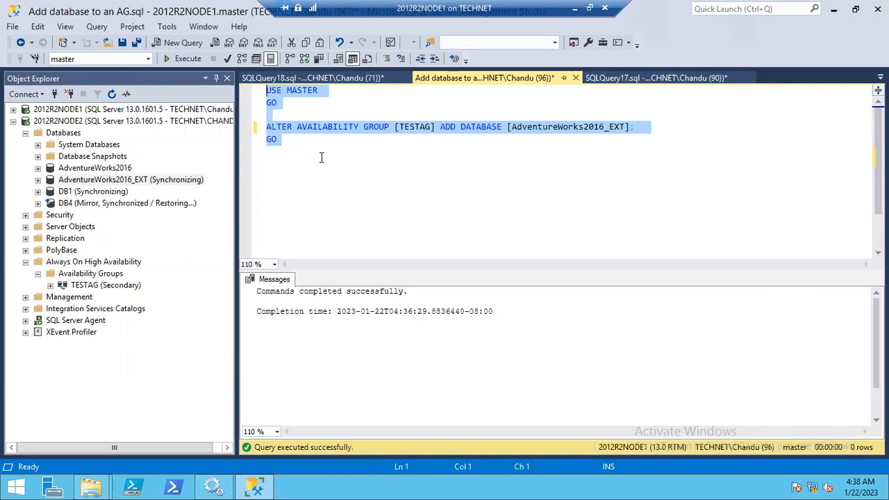
{"action": "left_click", "coordinate": [342, 165]}
{"action": "key", "text": "Return"}
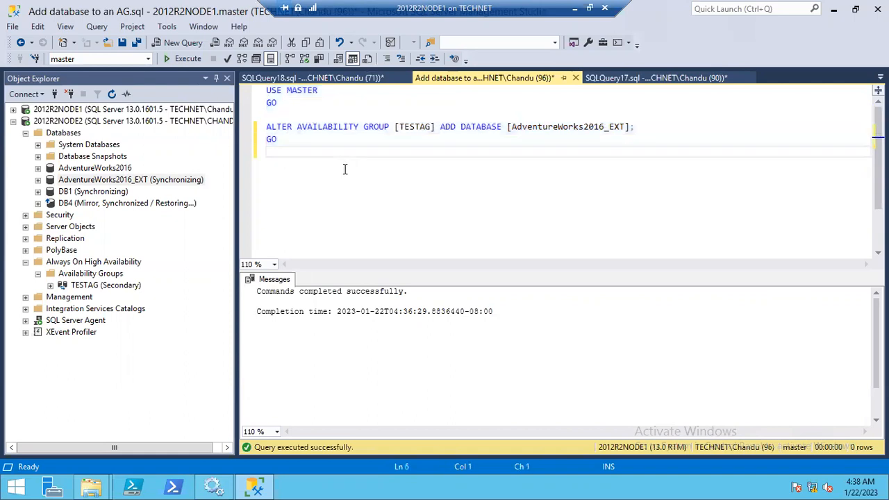
{"action": "key", "text": "Return"}
{"action": "key", "text": "Return"}
{"action": "type", "text": "sel"}
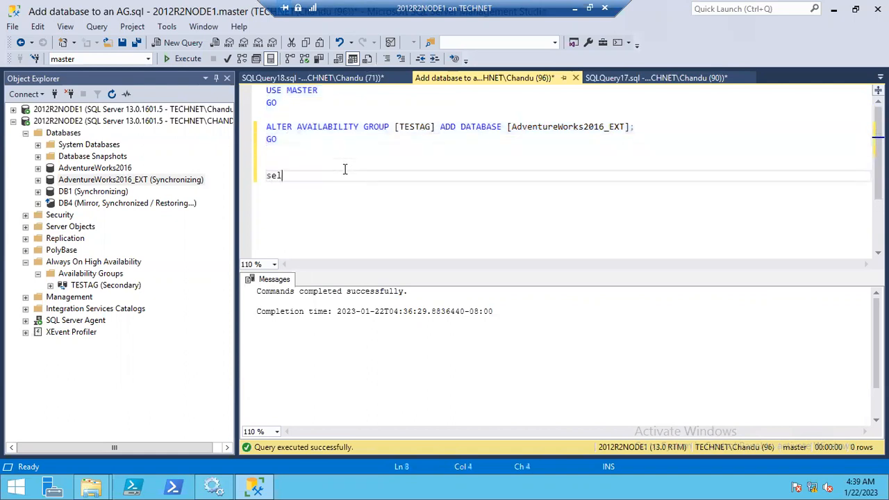
{"action": "type", "text": "ect * from sys.dm_hadr_"}
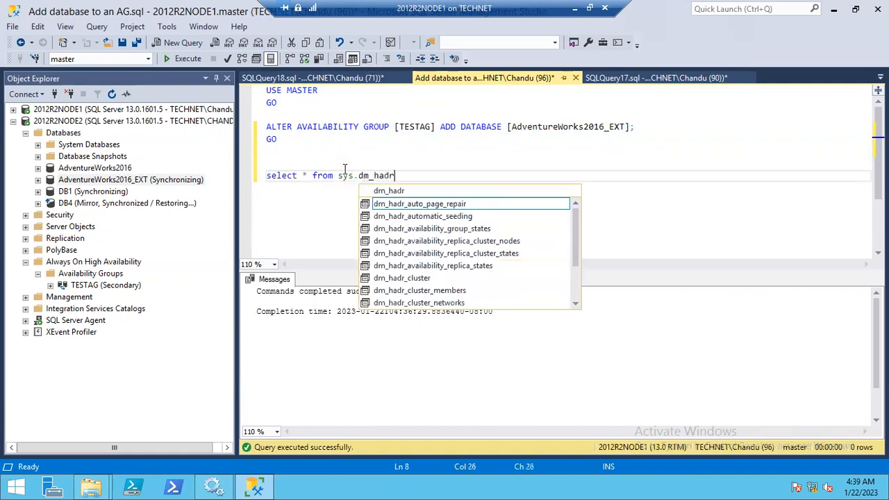
{"action": "key", "text": "BackSpace"}
{"action": "key", "text": "BackSpace"}
{"action": "key", "text": "BackSpace"}
{"action": "key", "text": "BackSpace"}
{"action": "key", "text": "BackSpace"}
{"action": "key", "text": "BackSpace"}
{"action": "key", "text": "BackSpace"}
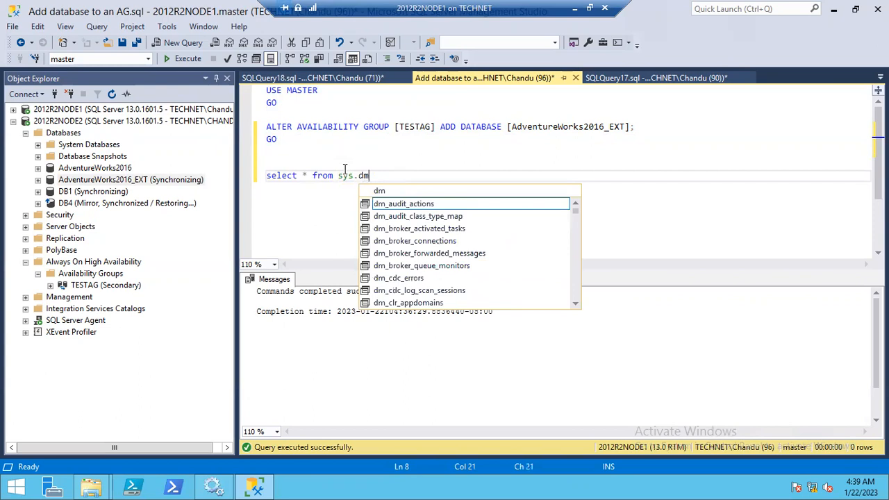
{"action": "key", "text": "BackSpace"}
{"action": "type", "text": "avai"}
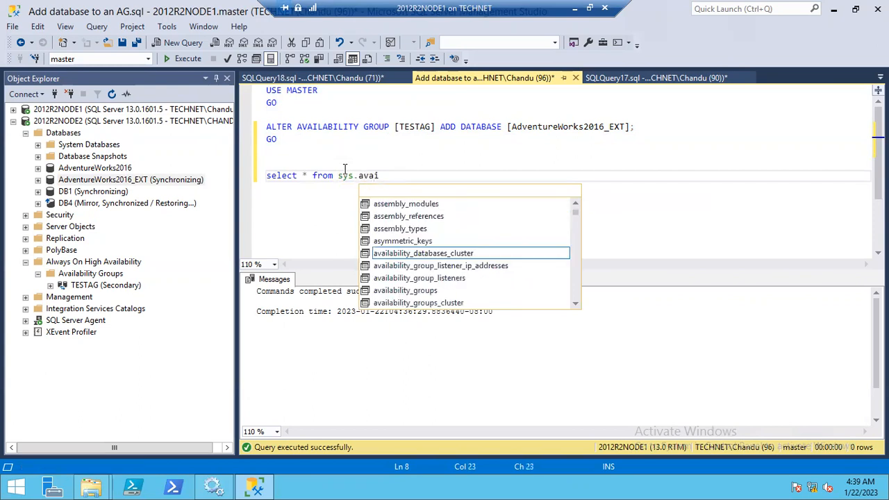
{"action": "type", "text": "labi"}
{"action": "key", "text": "Down"}
{"action": "key", "text": "Down"}
{"action": "key", "text": "Down"}
{"action": "key", "text": "Down"}
{"action": "key", "text": "Down"}
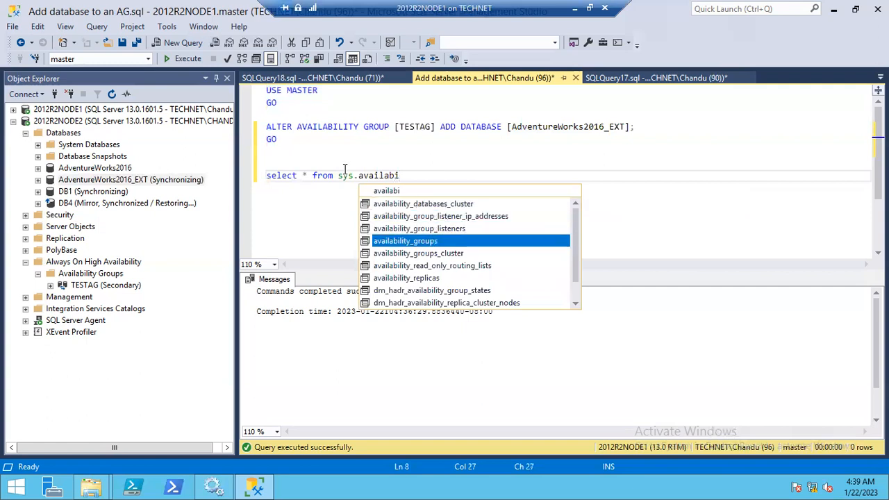
{"action": "key", "text": "Down"}
{"action": "key", "text": "Tab"}
Insert the column automatic_seeding_desc before the asterisk in the sys.availability_replicas query, and select the column name
{"action": "left_click", "coordinate": [300, 175]}
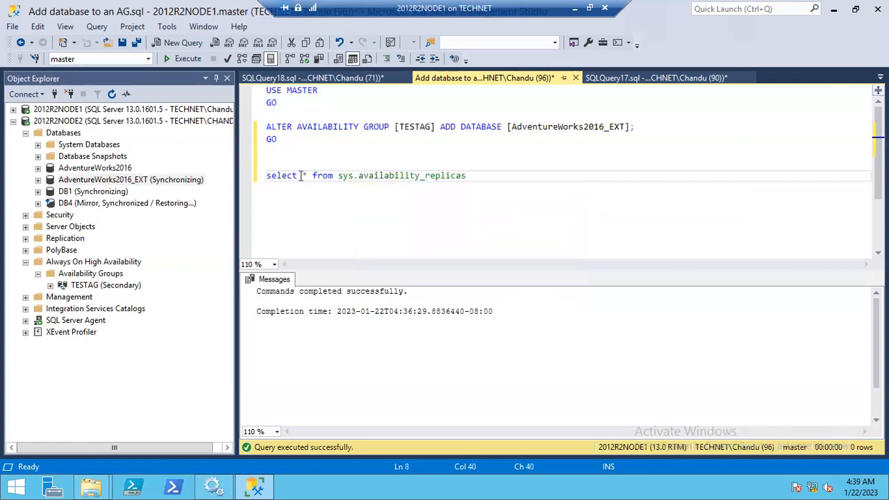
{"action": "type", "text": "a"}
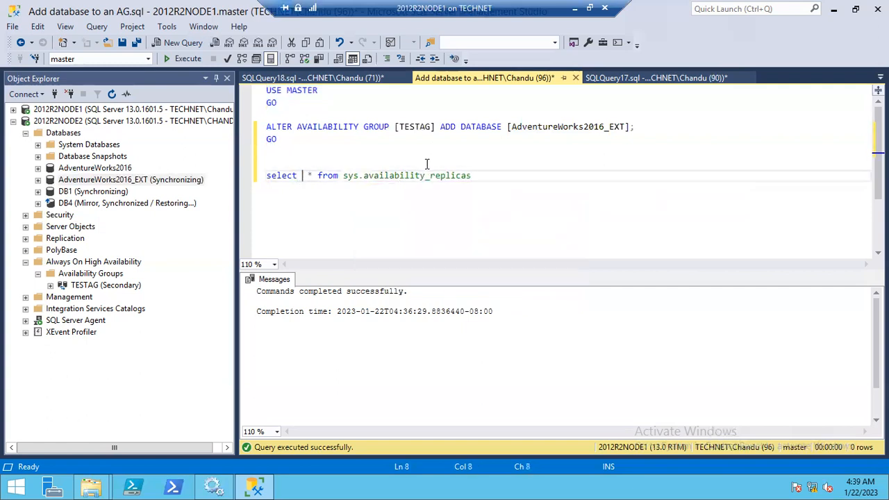
{"action": "type", "text": "utom"}
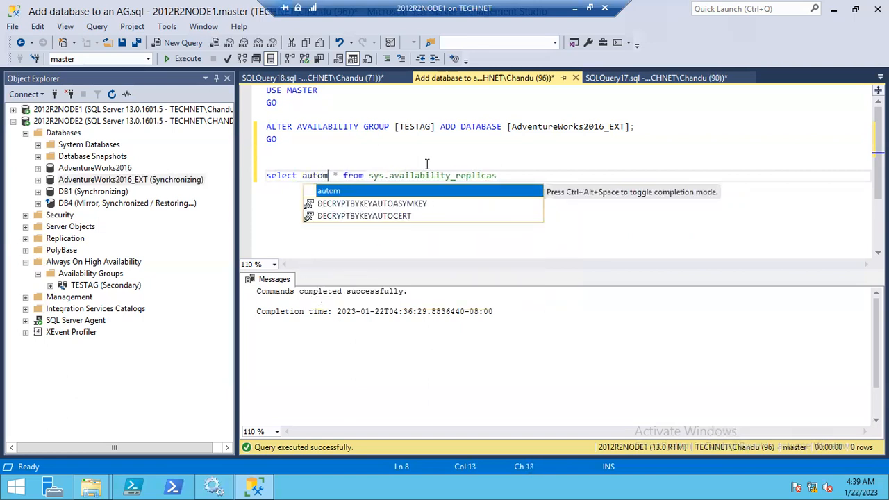
{"action": "type", "text": "atic_d"}
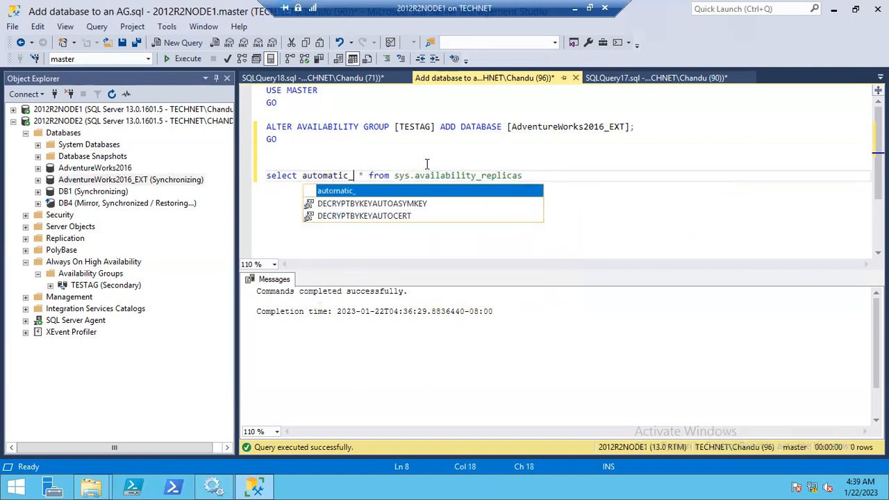
{"action": "type", "text": "eeding_"}
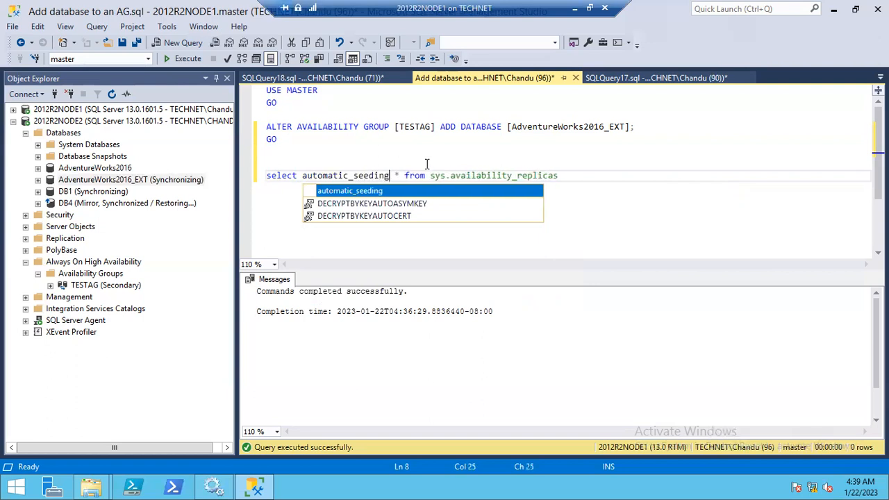
{"action": "type", "text": "desc,"}
{"action": "left_click_drag", "start_coordinate": [635, 182], "coordinate": [251, 176]}
{"action": "double_click", "coordinate": [316, 178]}
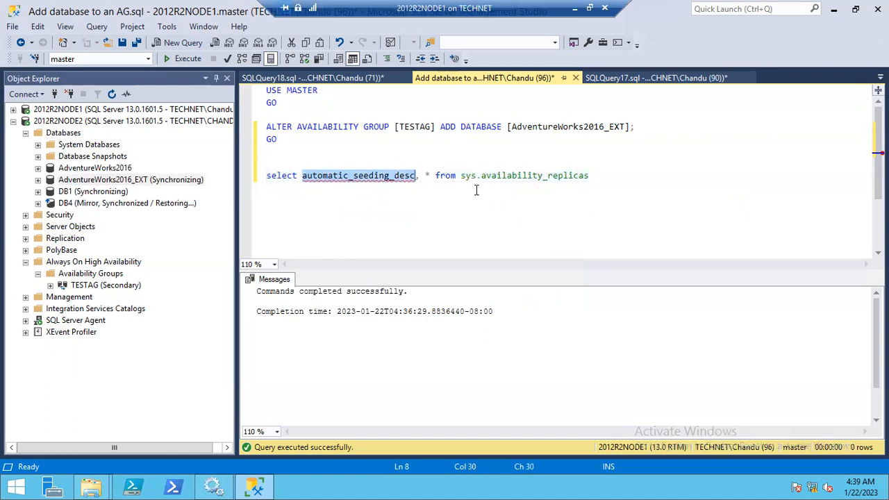
Remove automatic_seeding_desc and its comma from the query and run select * from sys.availability_replicas
{"action": "left_click", "coordinate": [418, 176]}
{"action": "left_click", "coordinate": [319, 178]}
{"action": "left_click_drag", "start_coordinate": [425, 175], "coordinate": [300, 176]}
{"action": "key", "text": "Delete"}
{"action": "mouse_move", "coordinate": [467, 176]}
{"action": "left_click_drag", "start_coordinate": [467, 176], "coordinate": [266, 175]}
{"action": "key", "text": "F5"}
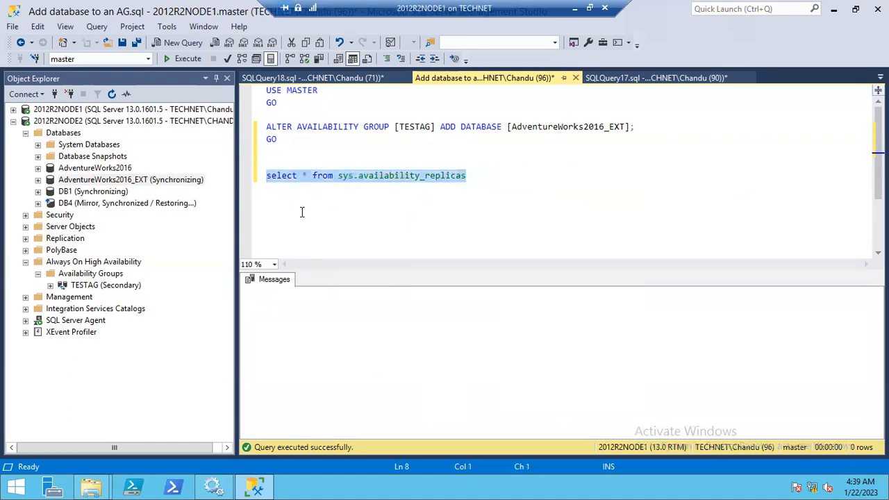
Locate the seeding mode description column in the results, insert seeding_mode_desc before the asterisk in the query, and run it
{"action": "left_click_drag", "start_coordinate": [425, 430], "coordinate": [861, 432]}
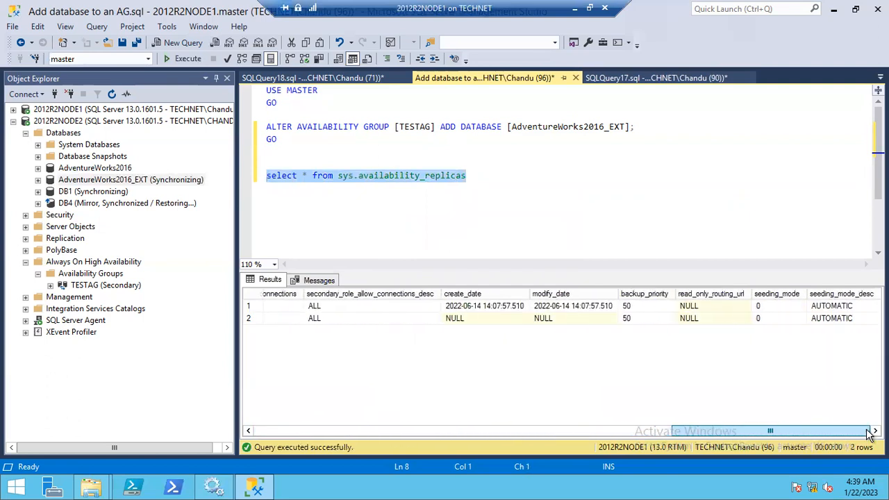
{"action": "left_click", "coordinate": [835, 321]}
{"action": "left_click", "coordinate": [840, 307]}
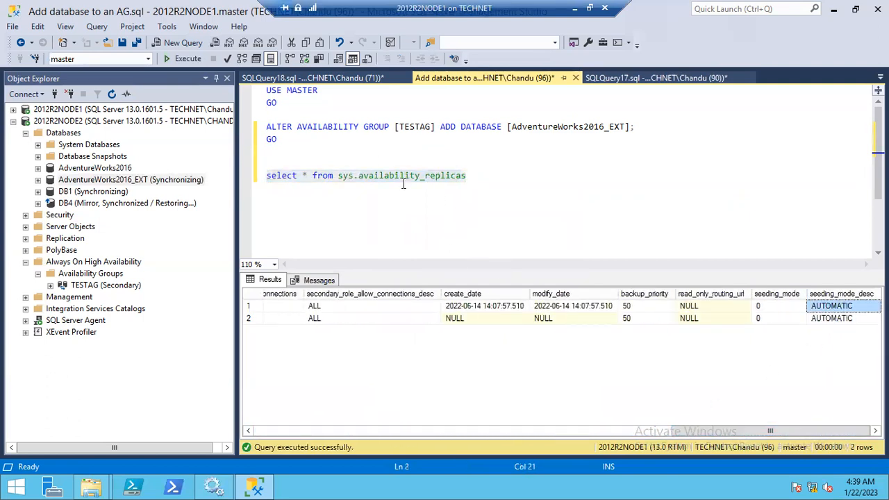
{"action": "left_click", "coordinate": [298, 172]}
{"action": "type", "text": "seeding"}
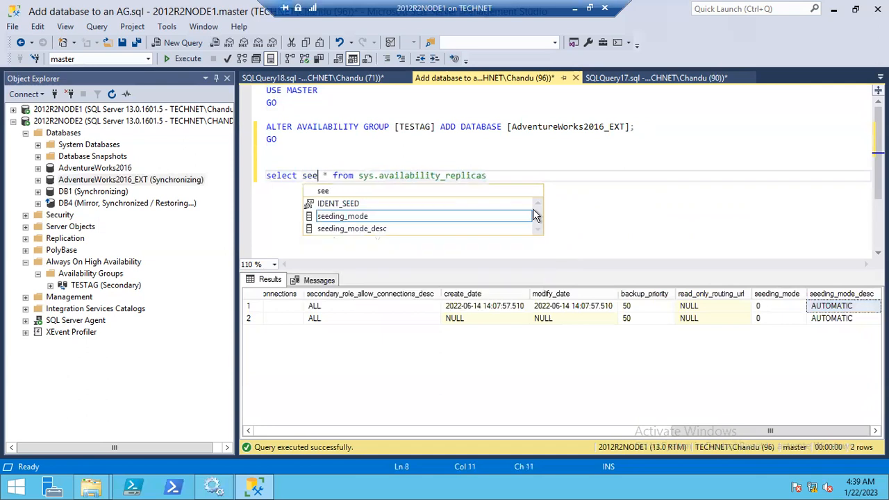
{"action": "type", "text": "_mode_desc,"}
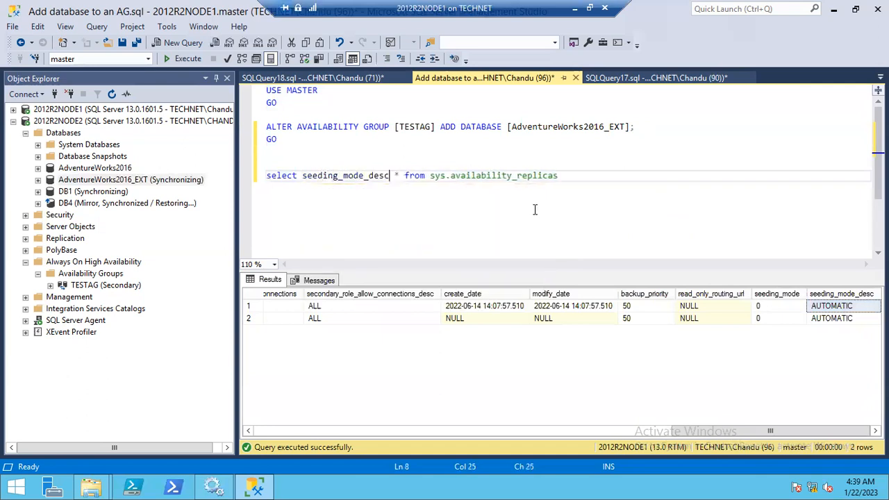
{"action": "left_click_drag", "start_coordinate": [598, 176], "coordinate": [266, 176]}
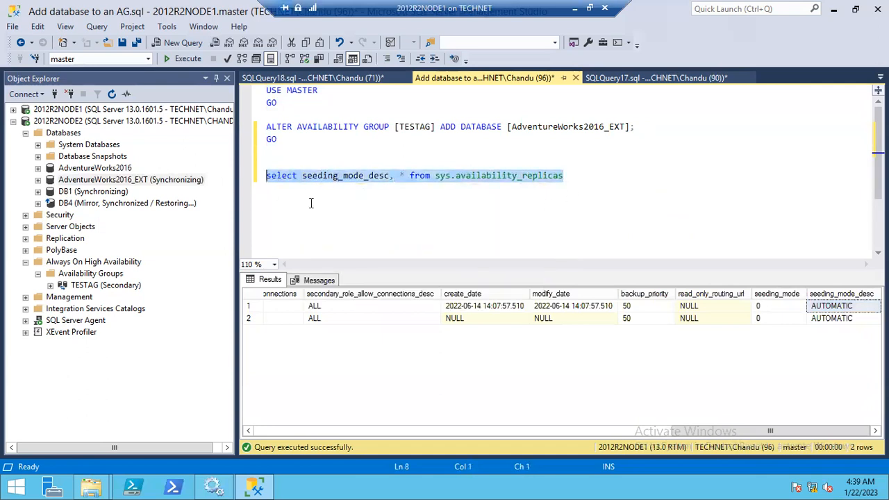
{"action": "key", "text": "F5"}
{"action": "left_click_drag", "start_coordinate": [291, 306], "coordinate": [331, 316]}
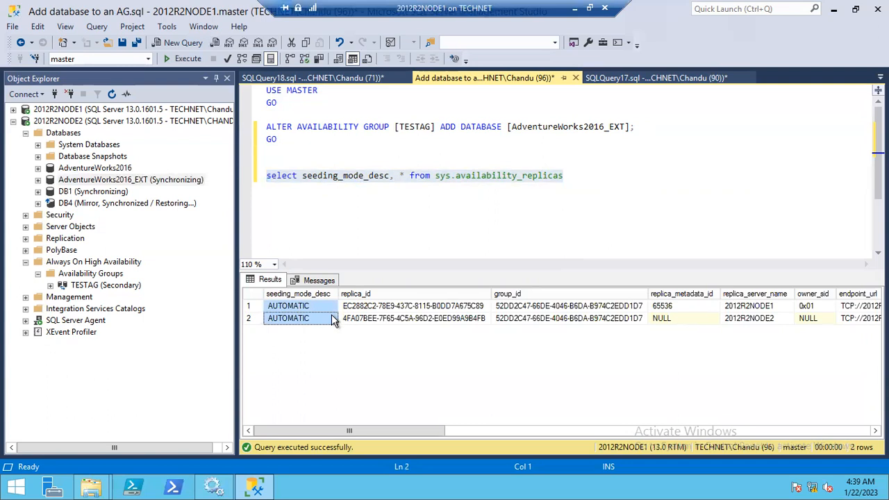
Review the script that adds AdventureWorks2016_EXT to TESTAG alongside the seeding_mode_desc values of both replicas
{"action": "left_click_drag", "start_coordinate": [290, 139], "coordinate": [266, 90]}
{"action": "left_click", "coordinate": [357, 128]}
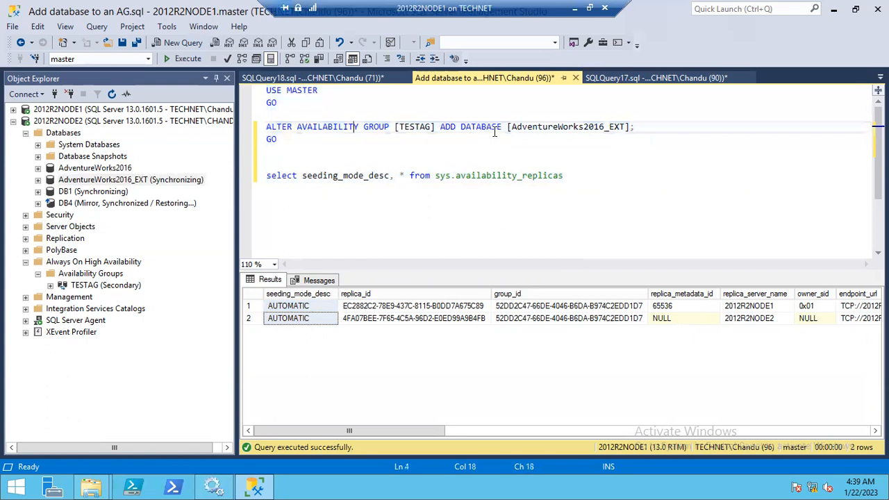
{"action": "left_click_drag", "start_coordinate": [322, 142], "coordinate": [266, 90]}
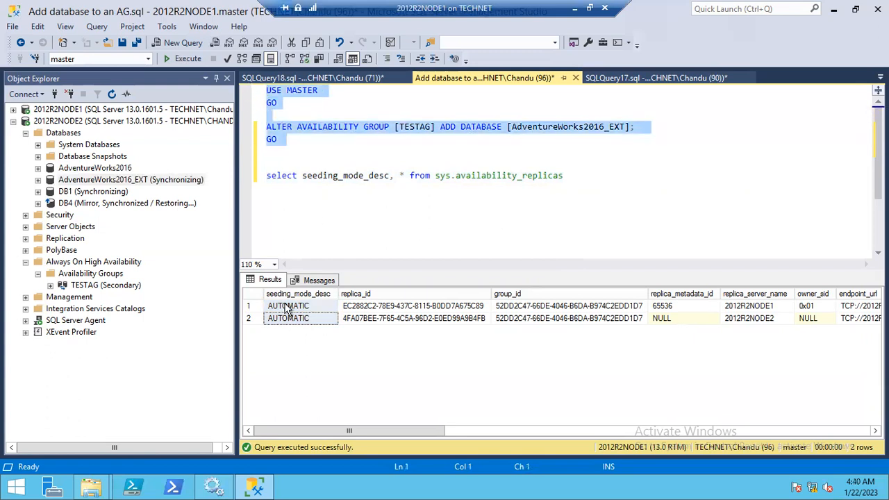
{"action": "left_click", "coordinate": [290, 307]}
{"action": "left_click", "coordinate": [309, 321]}
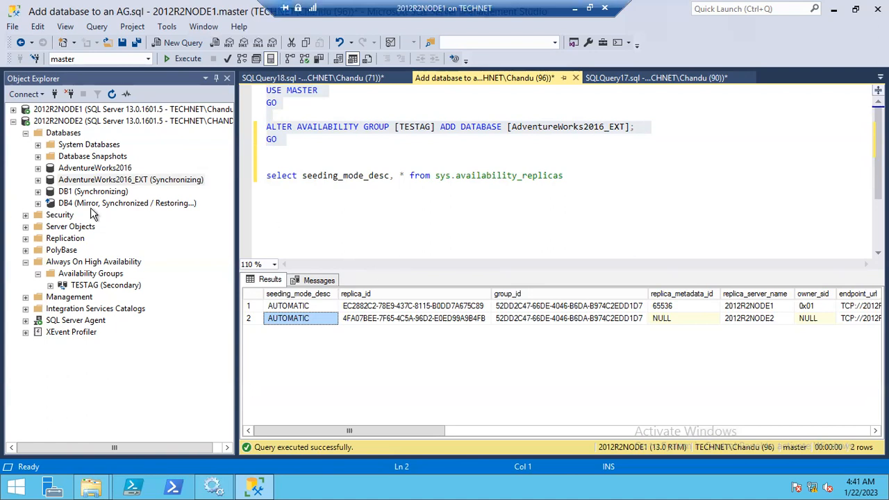
Expand 2012R2NODE1 and inspect the properties of the TESTAG availability group, closing them without changes
{"action": "left_click", "coordinate": [14, 109]}
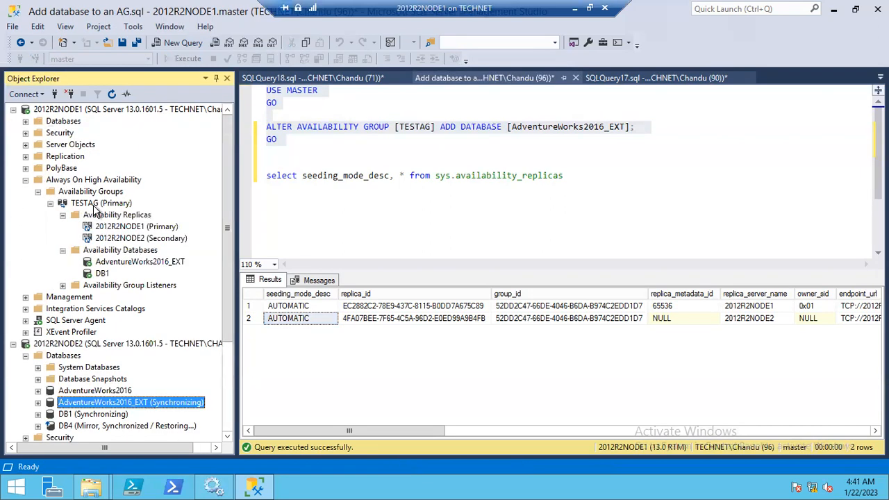
{"action": "right_click", "coordinate": [98, 205]}
{"action": "left_click", "coordinate": [133, 362]}
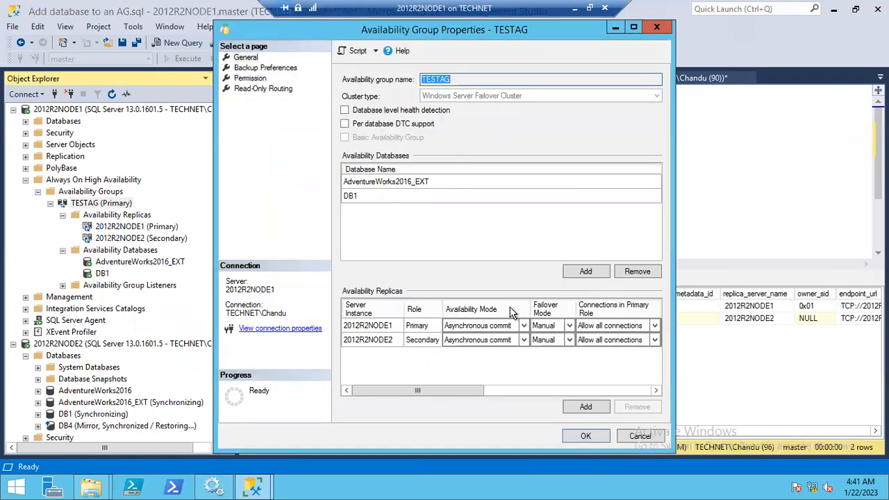
{"action": "left_click", "coordinate": [657, 26]}
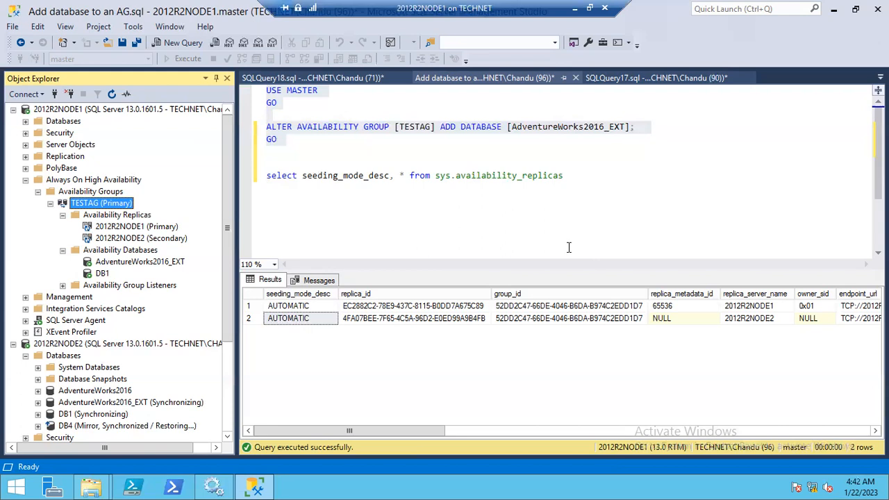
Examine the group name and database name in the ALTER AVAILABILITY GROUP statement, and the seeding_mode_desc values of both replicas
{"action": "left_click_drag", "start_coordinate": [278, 139], "coordinate": [266, 126]}
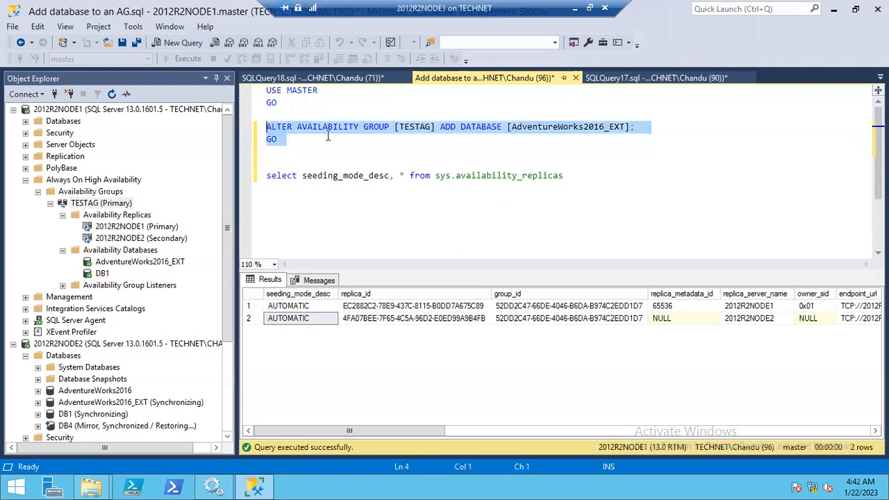
{"action": "left_click", "coordinate": [430, 130]}
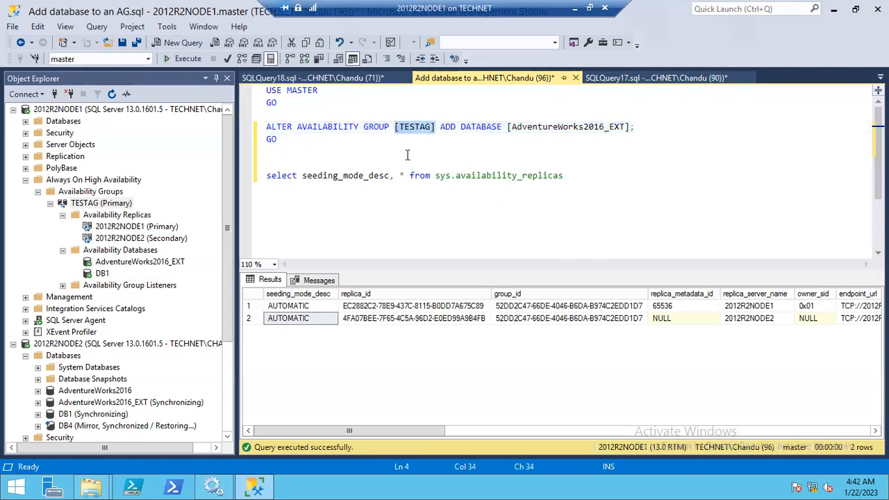
{"action": "left_click", "coordinate": [456, 126]}
{"action": "left_click_drag", "start_coordinate": [502, 126], "coordinate": [635, 128]}
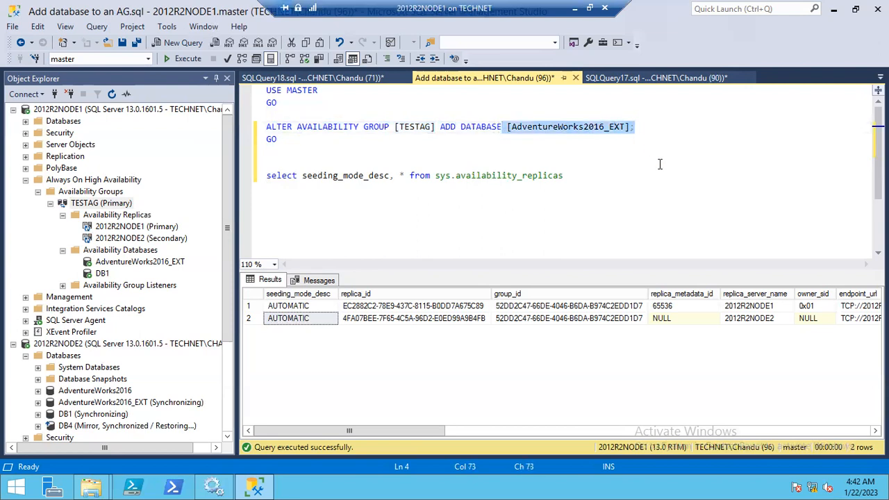
{"action": "left_click", "coordinate": [504, 162]}
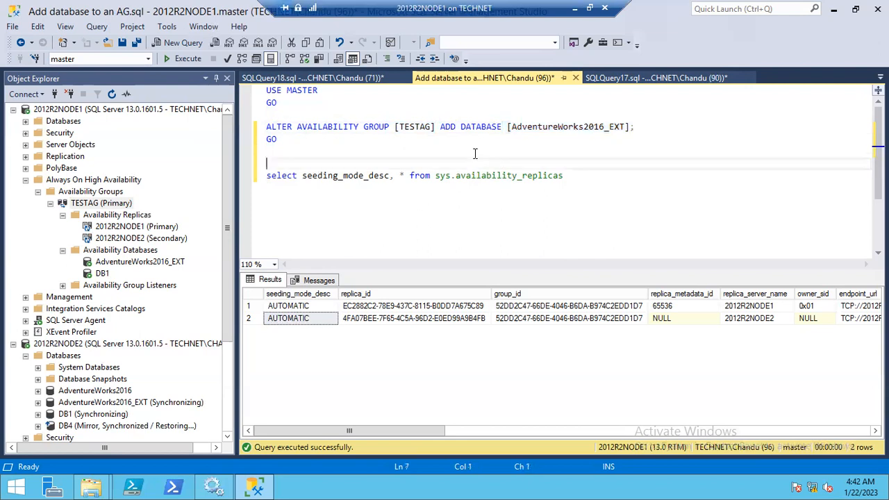
{"action": "left_click_drag", "start_coordinate": [292, 152], "coordinate": [266, 127]}
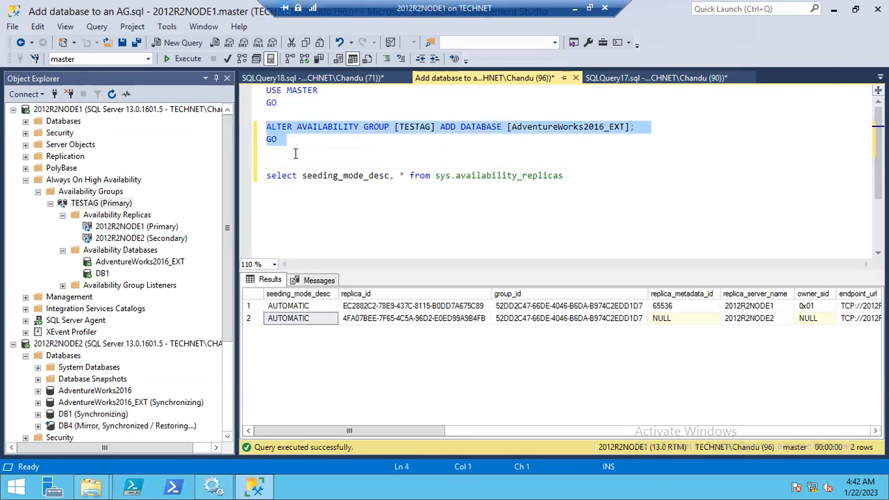
{"action": "left_click_drag", "start_coordinate": [290, 307], "coordinate": [291, 318]}
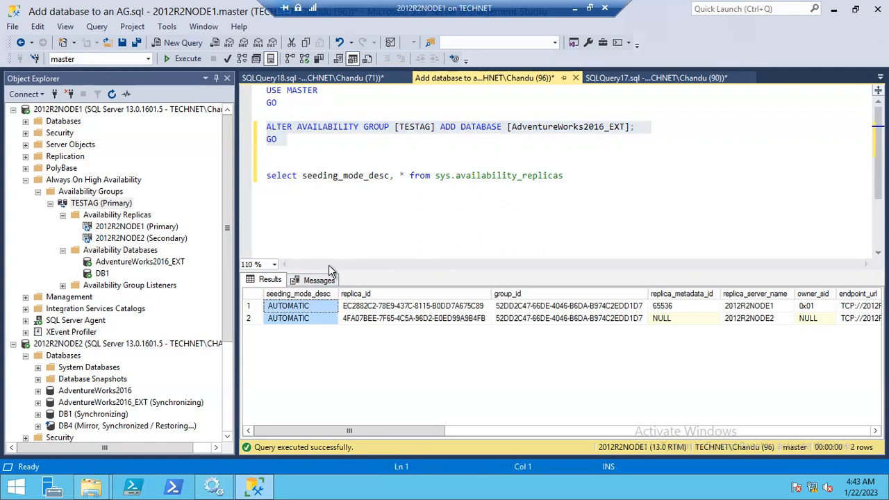
{"action": "left_click", "coordinate": [230, 385]}
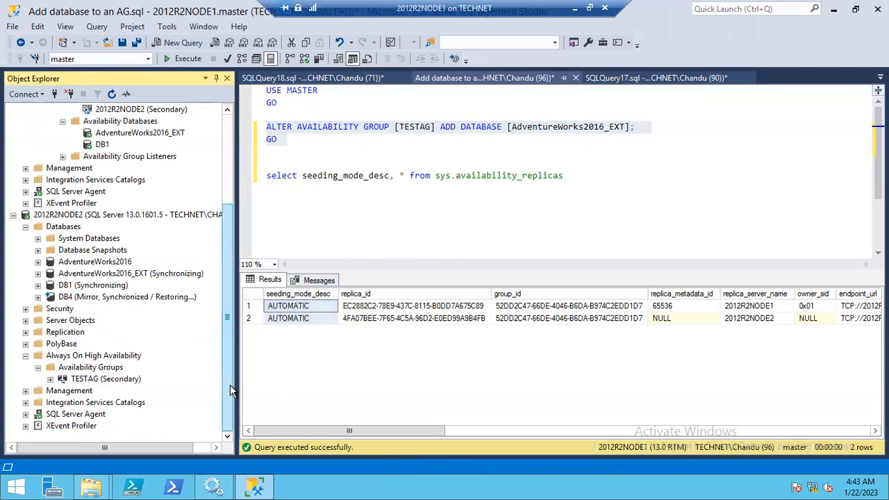
{"action": "scroll", "coordinate": [229, 292], "scroll_direction": "up", "scroll_amount": 4}
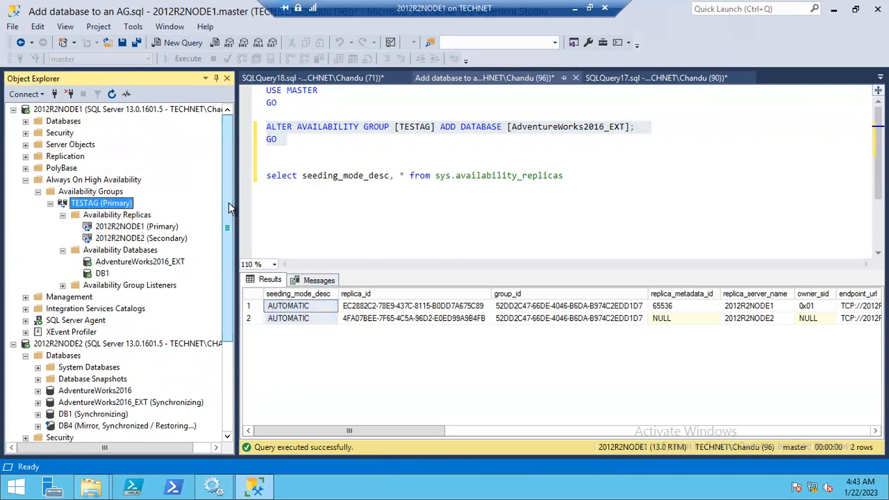